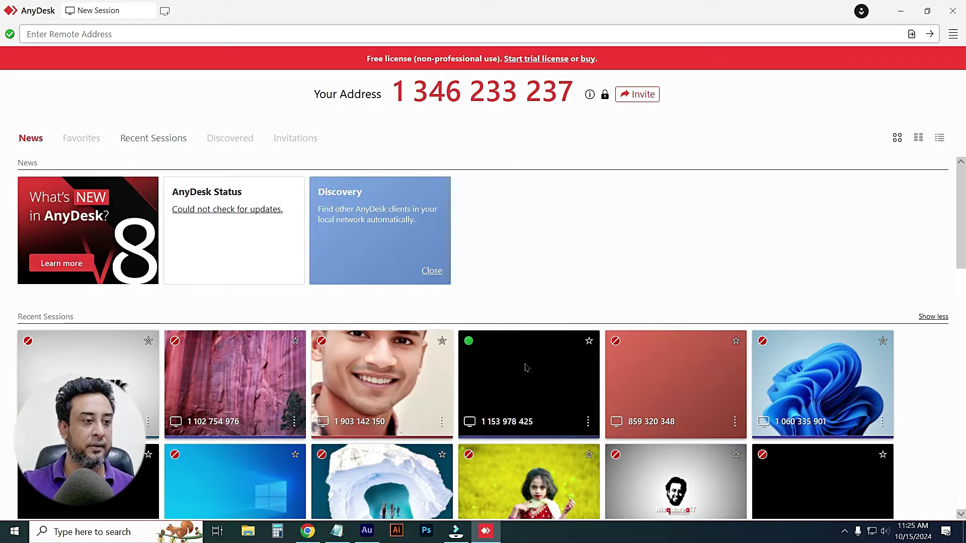
Try to connect to the online computer among the recent AnyDesk sessions, and close the AnyDesk window
click(526, 368)
click(526, 368)
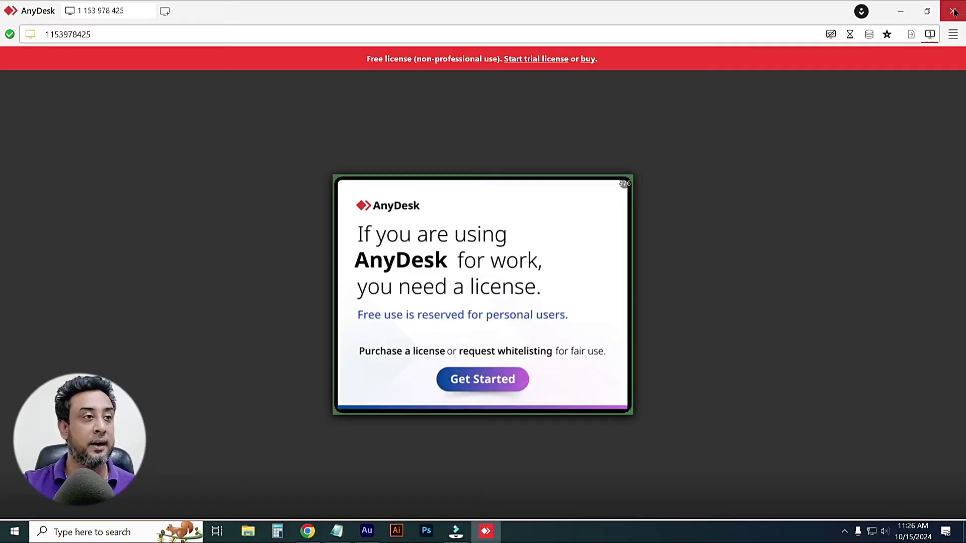
click(956, 12)
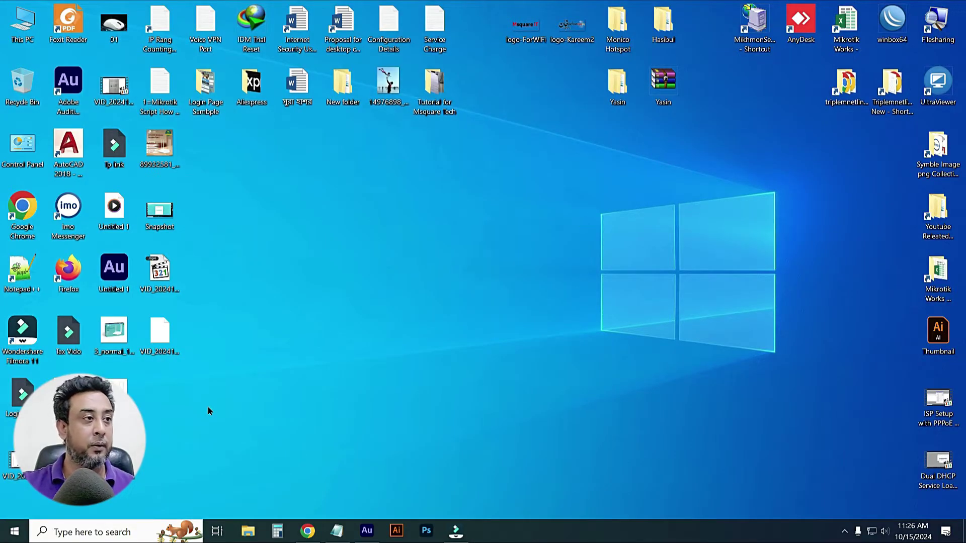
Open the AppData folder through the Windows Run dialog and go to Roaming > AnyDesk
key(super+r)
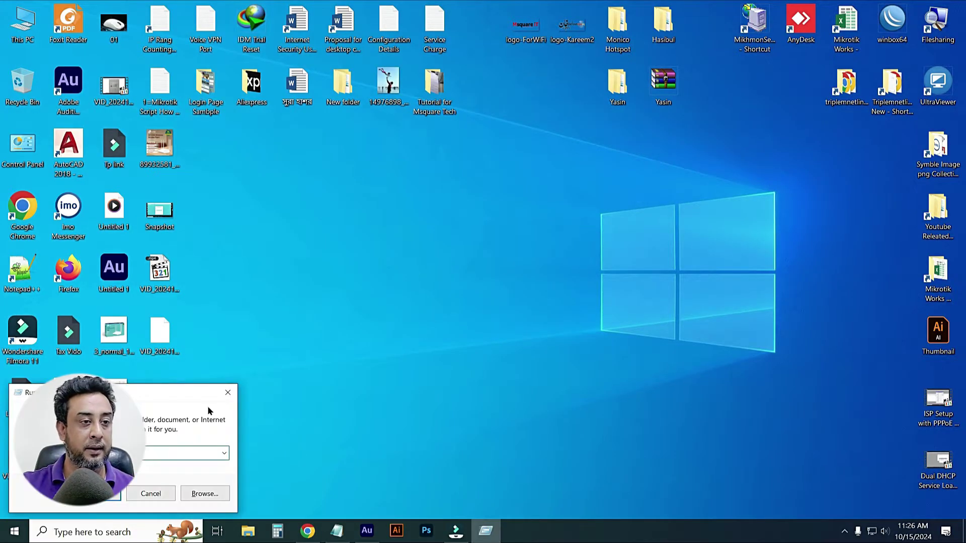
click(103, 454)
double_click(97, 452)
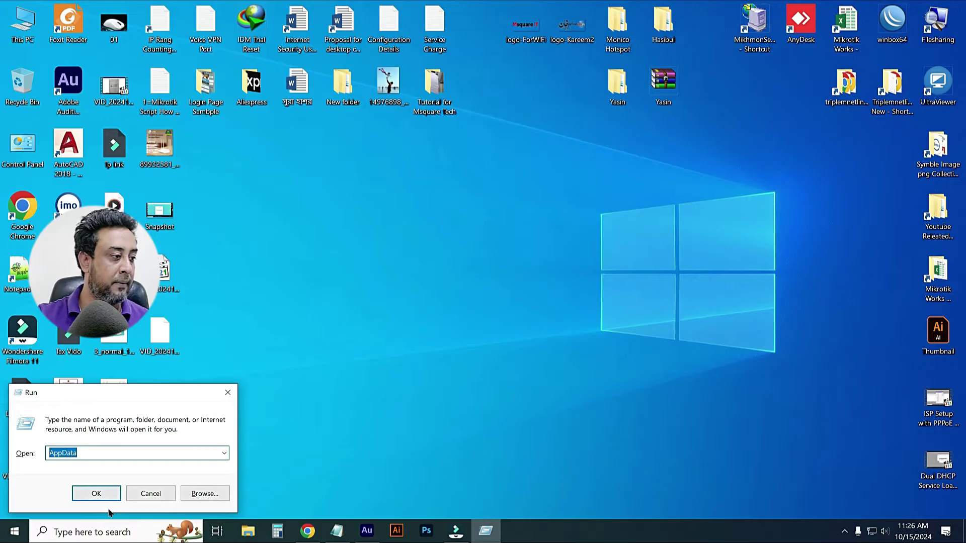
click(84, 491)
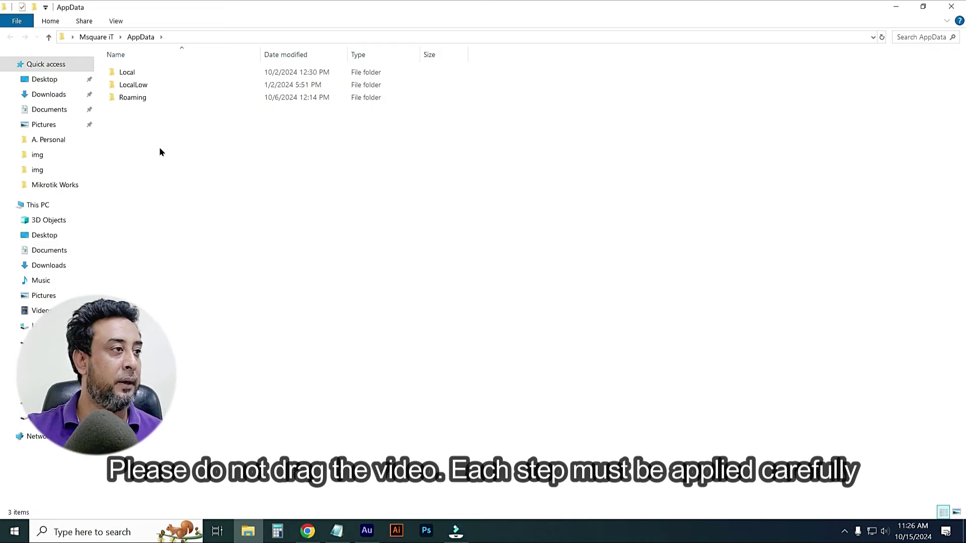
double_click(135, 97)
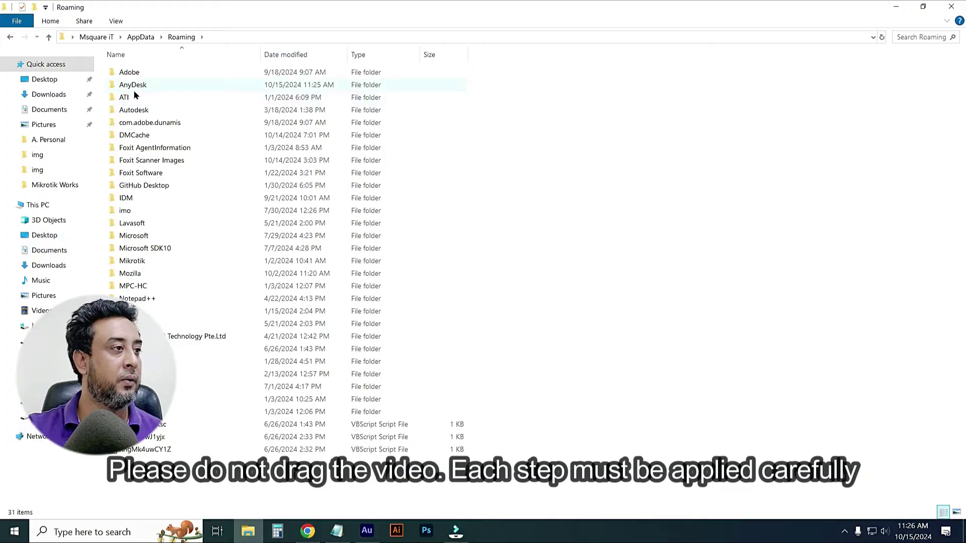
mouse_move(138, 86)
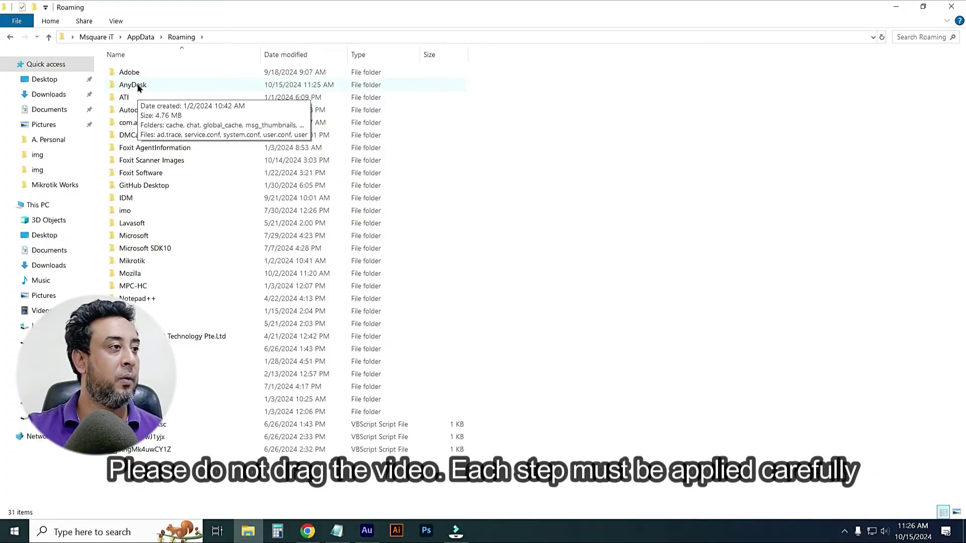
double_click(138, 86)
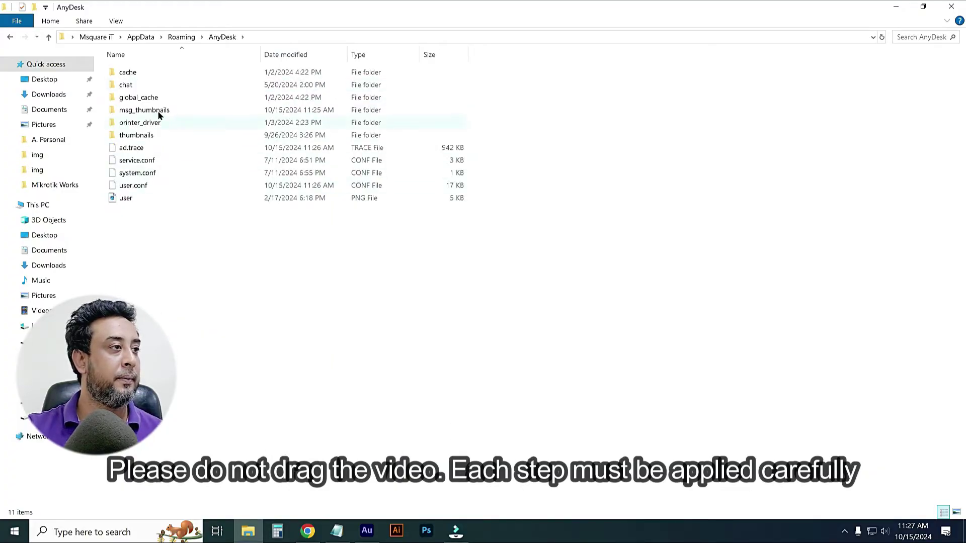
Check the cache folder for files to remove and return to the AnyDesk folder
click(127, 75)
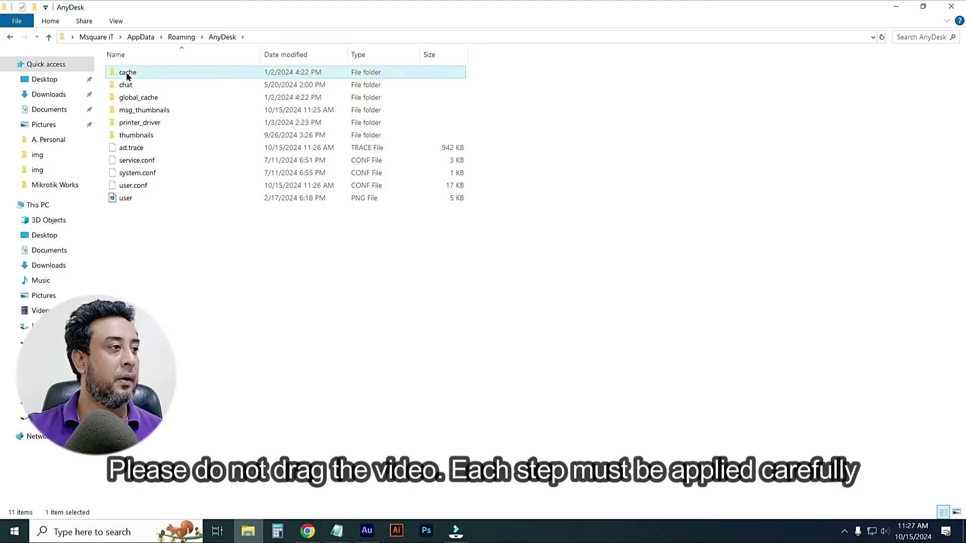
double_click(146, 72)
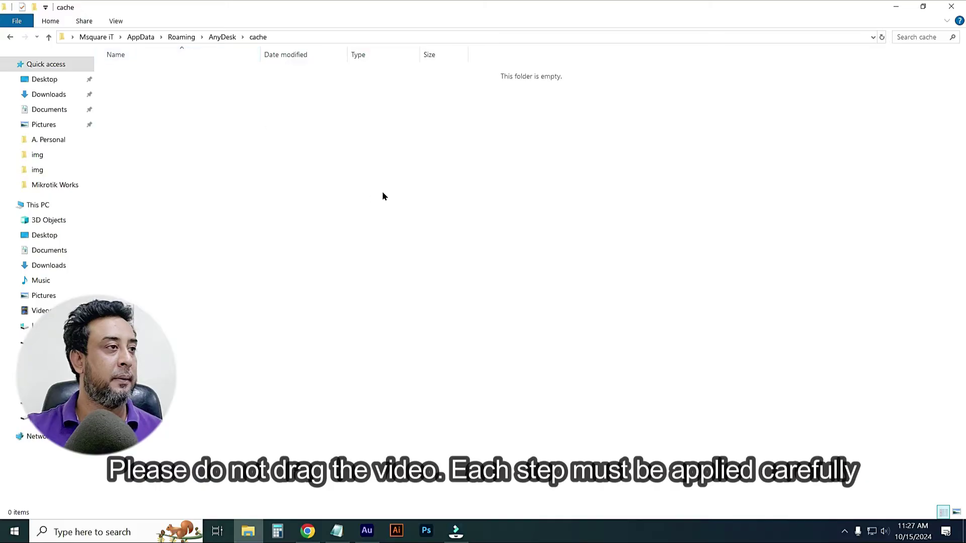
drag(190, 116, 650, 371)
drag(200, 107, 636, 363)
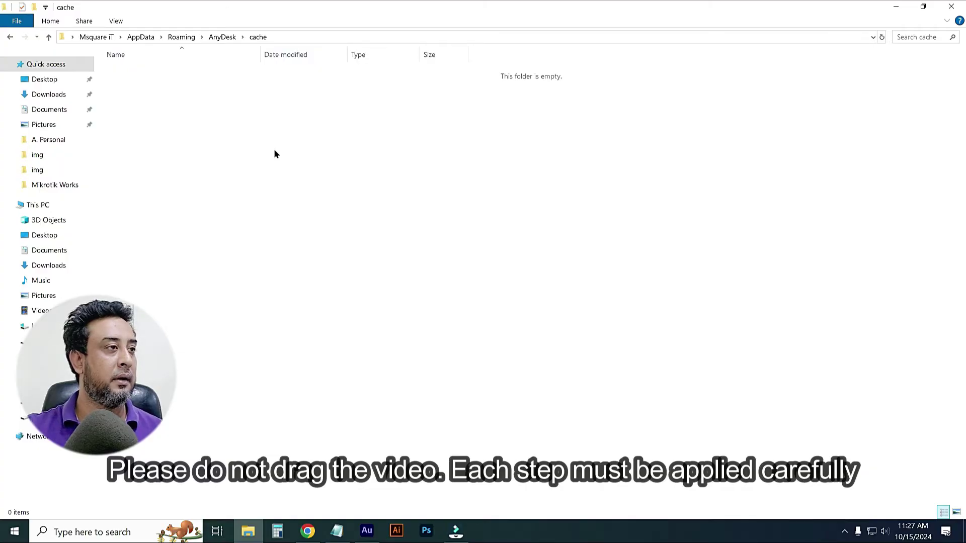
click(10, 38)
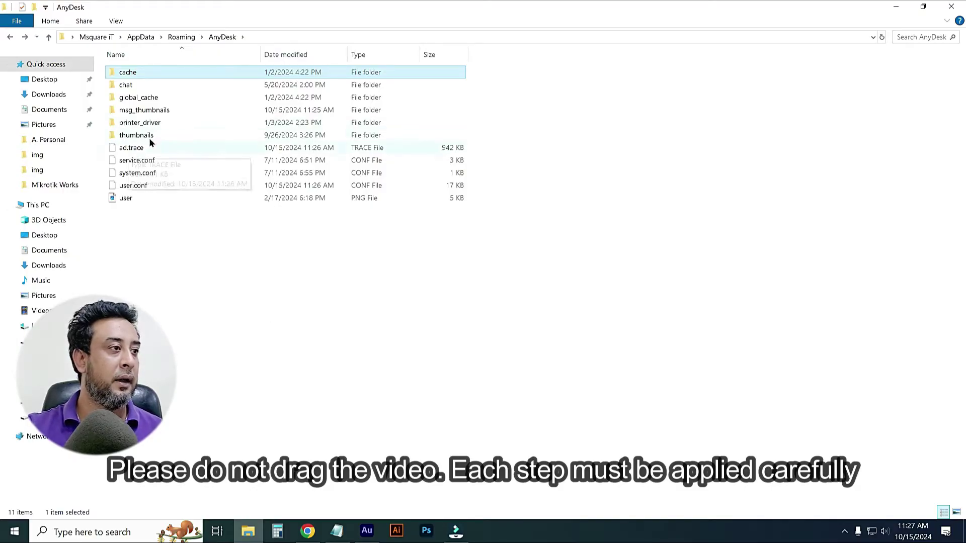
Delete all files inside the printer_driver folder and return to the AnyDesk folder
double_click(143, 123)
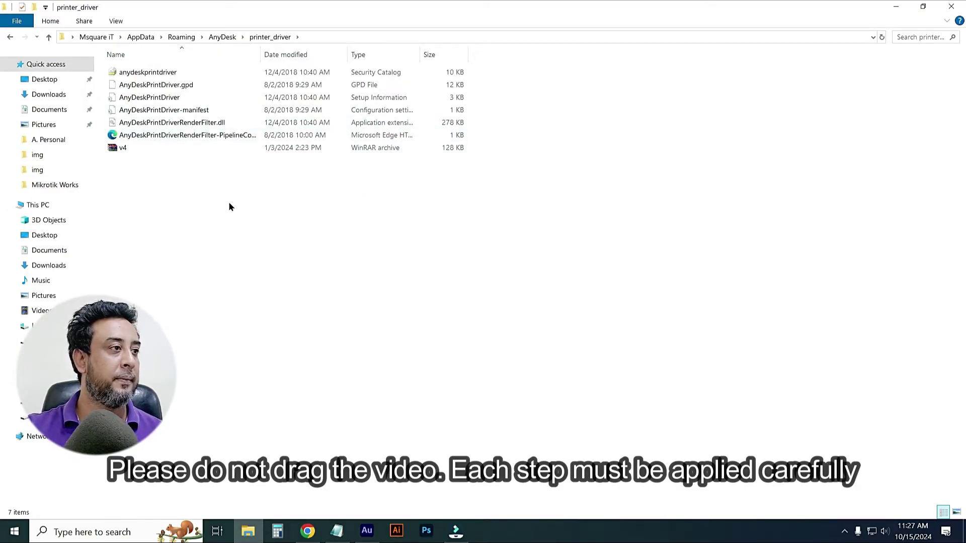
key(ctrl+a)
right_click(150, 98)
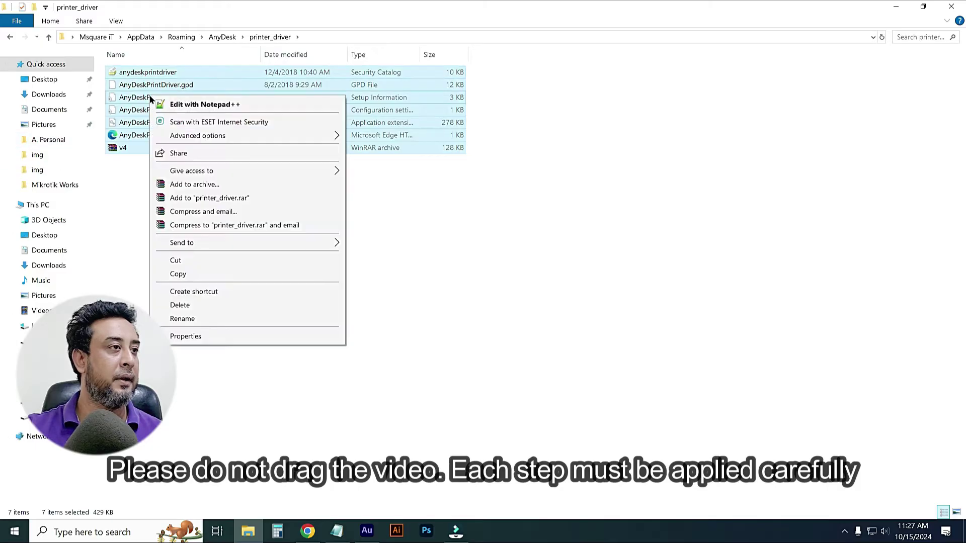
click(185, 306)
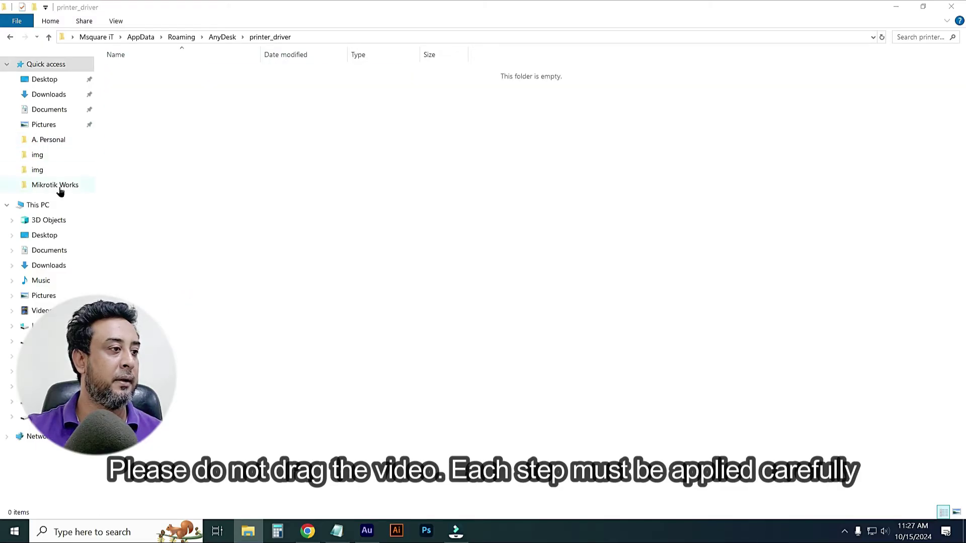
click(10, 37)
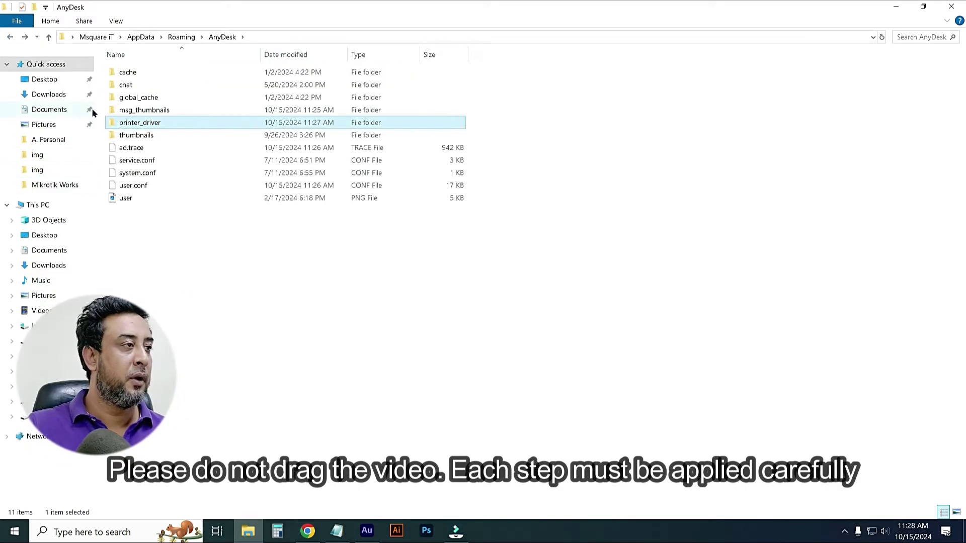
Check the global_cache folder for files to remove and go back up to the Roaming folder
double_click(124, 97)
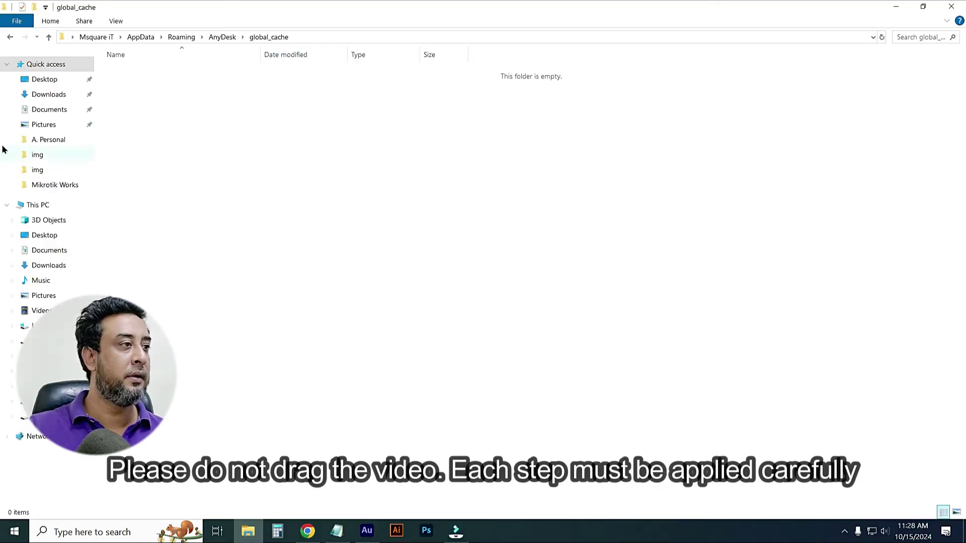
click(10, 37)
click(10, 38)
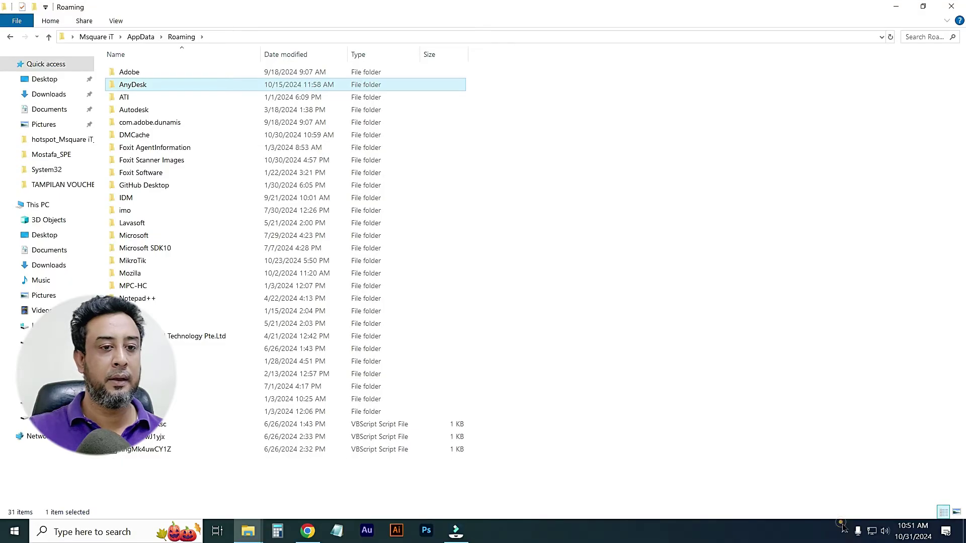
Quit the AnyDesk process still running in the background
click(844, 531)
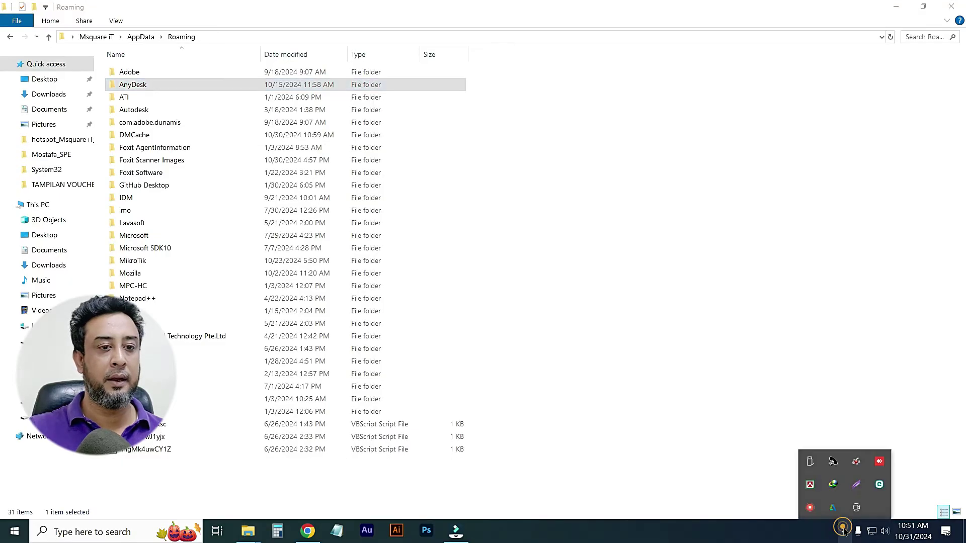
right_click(879, 463)
click(816, 455)
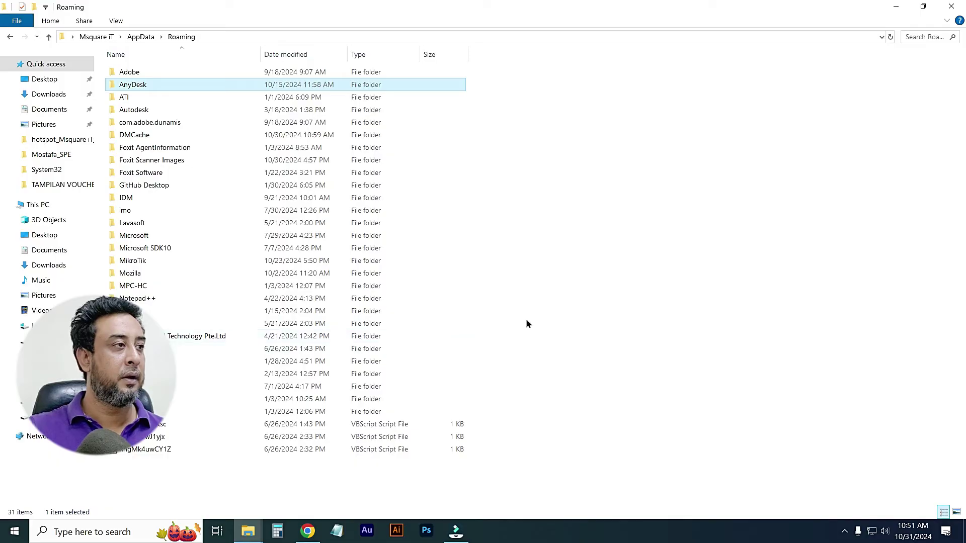
Rename service.conf in the Roaming AnyDesk folder to serviceOld.conf
double_click(147, 85)
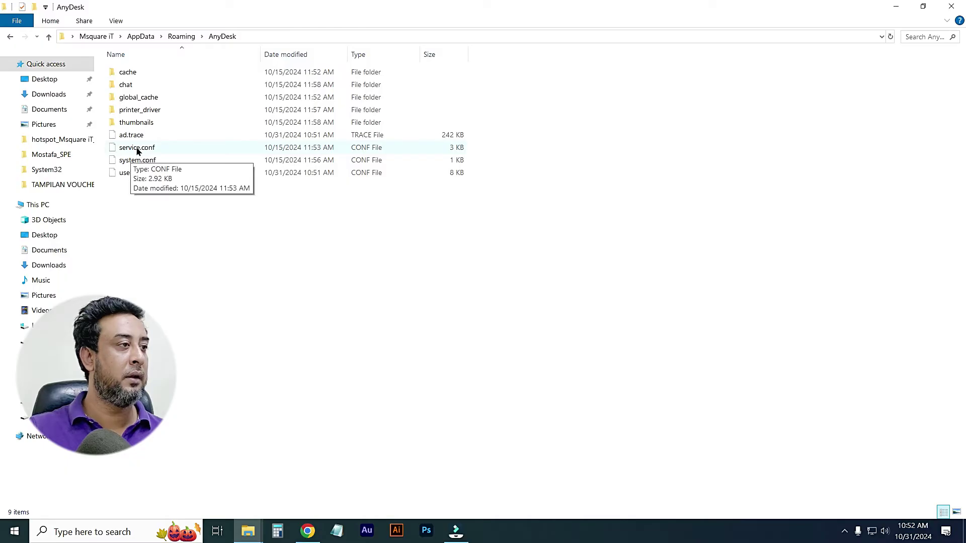
right_click(129, 150)
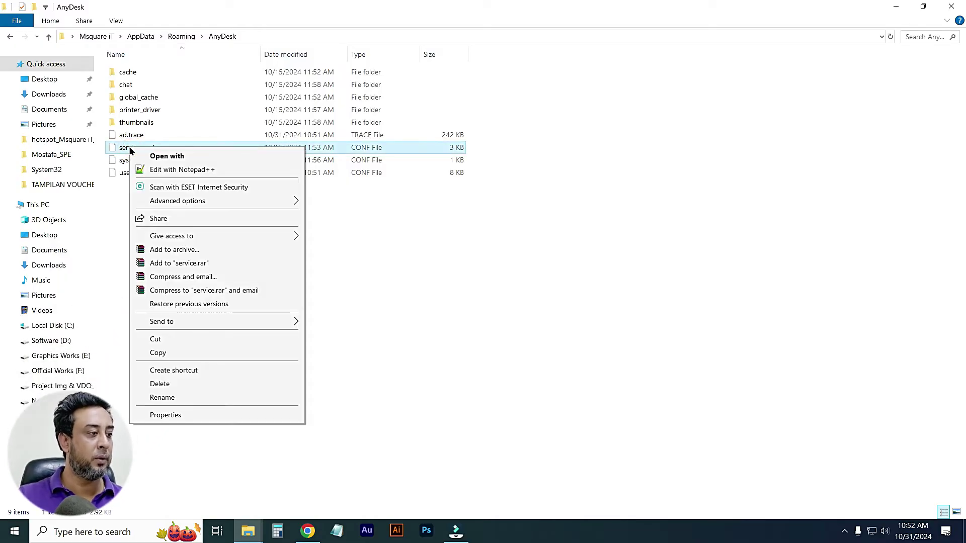
click(171, 397)
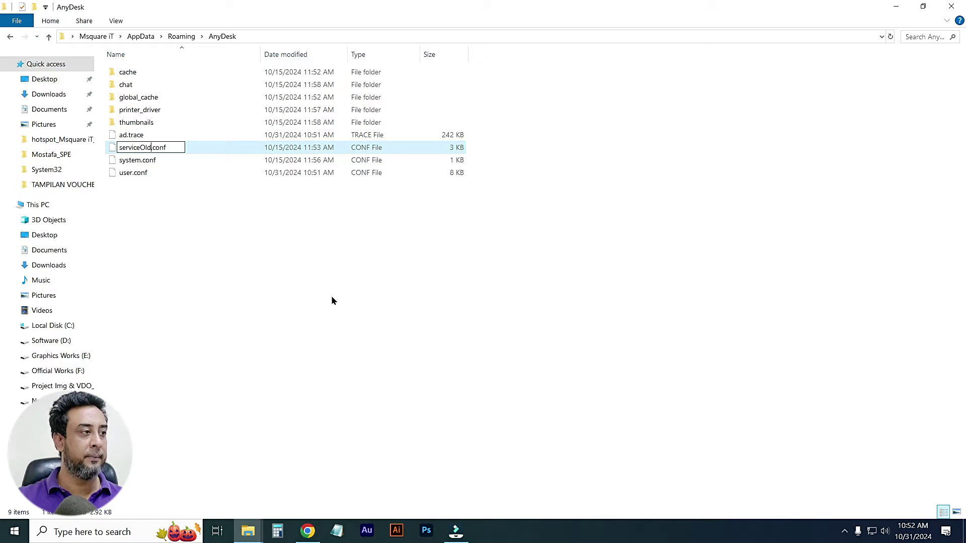
key(Return)
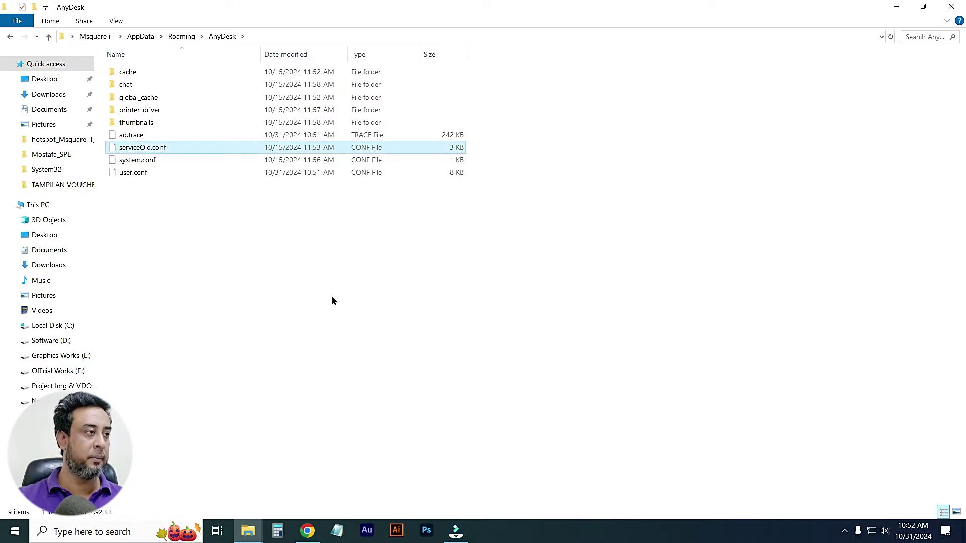
click(161, 219)
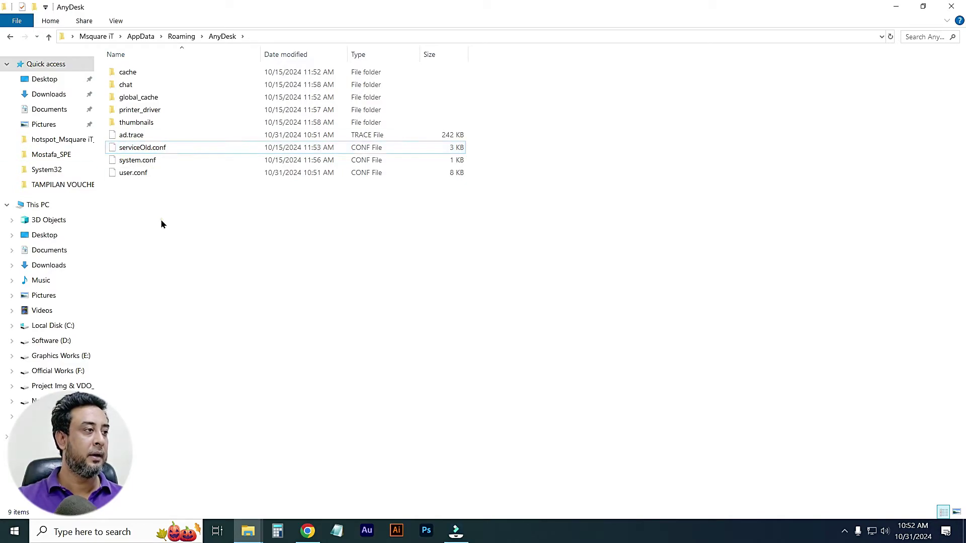
double_click(157, 148)
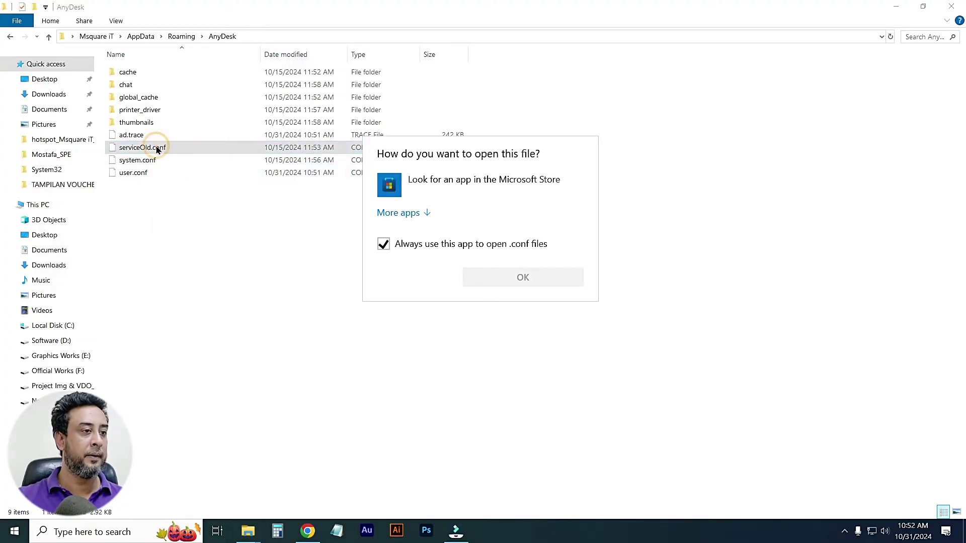
click(746, 195)
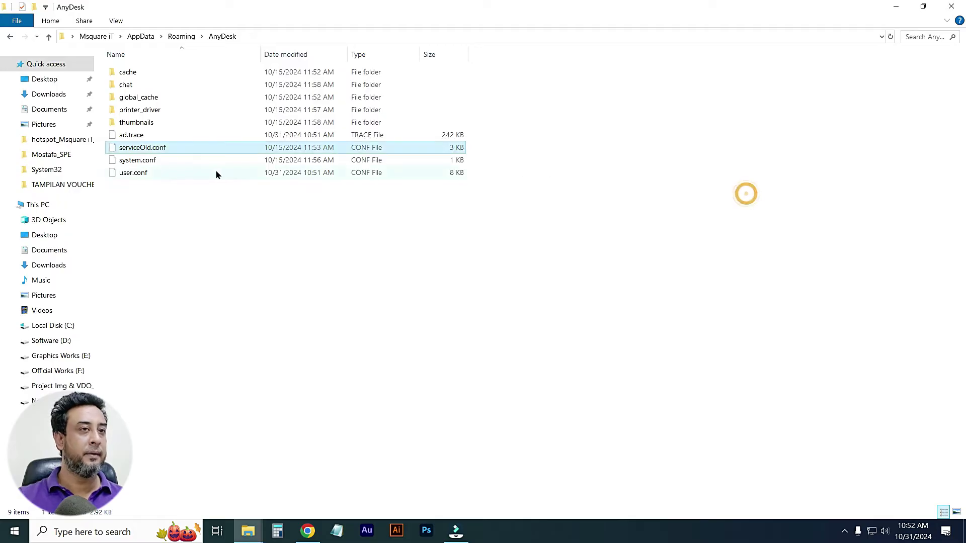
Close the folder window and launch AnyDesk again from the refreshed desktop
click(955, 5)
right_click(503, 84)
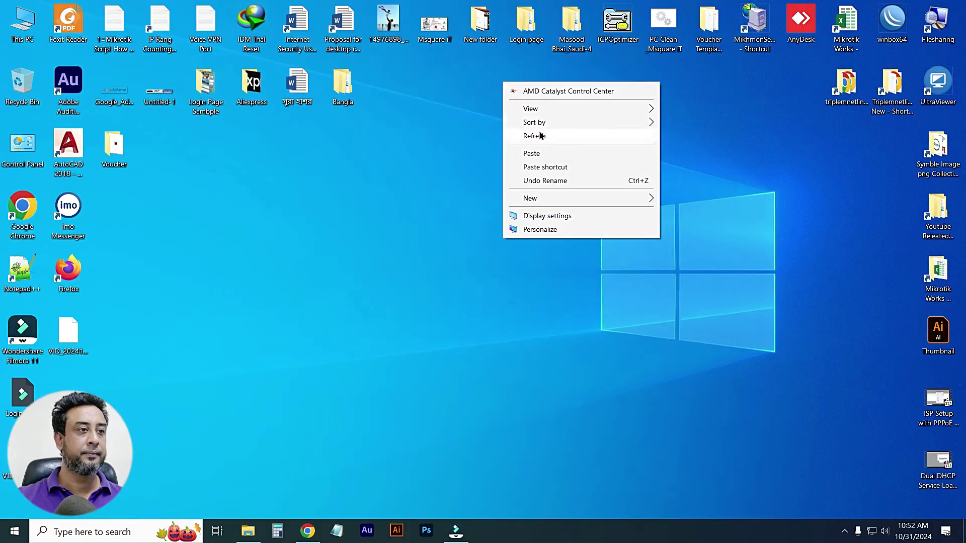
click(539, 132)
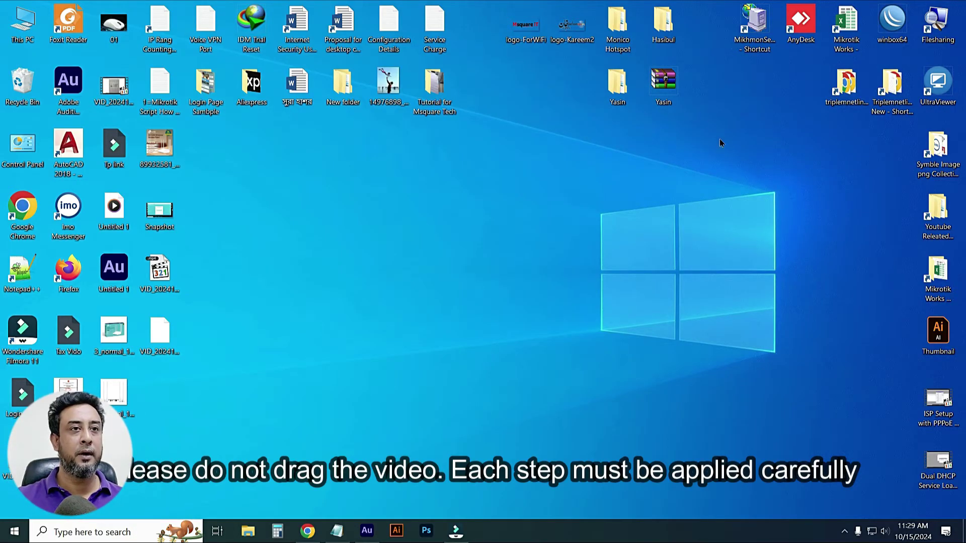
double_click(800, 31)
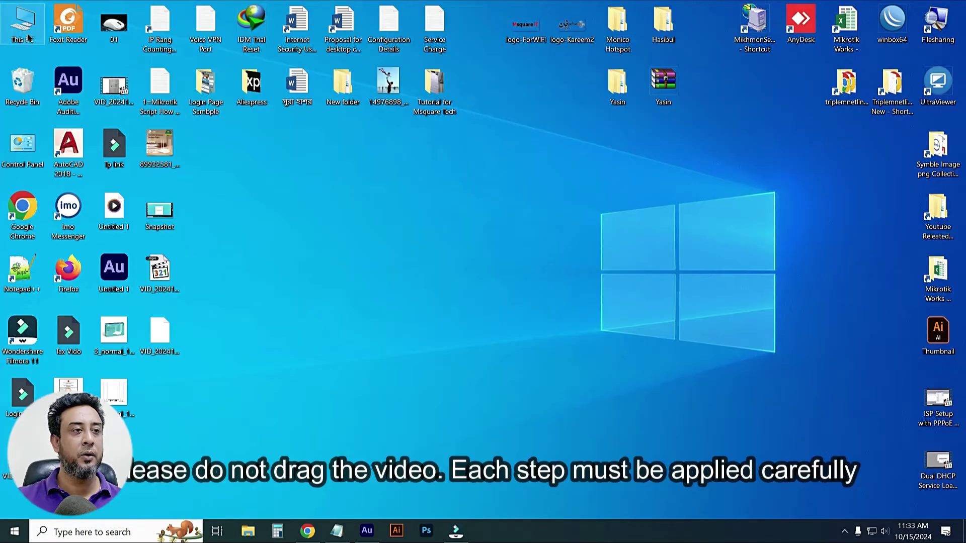
Open Local Disk (C:) and set the folder options to show hidden files, folders, and drives
double_click(24, 35)
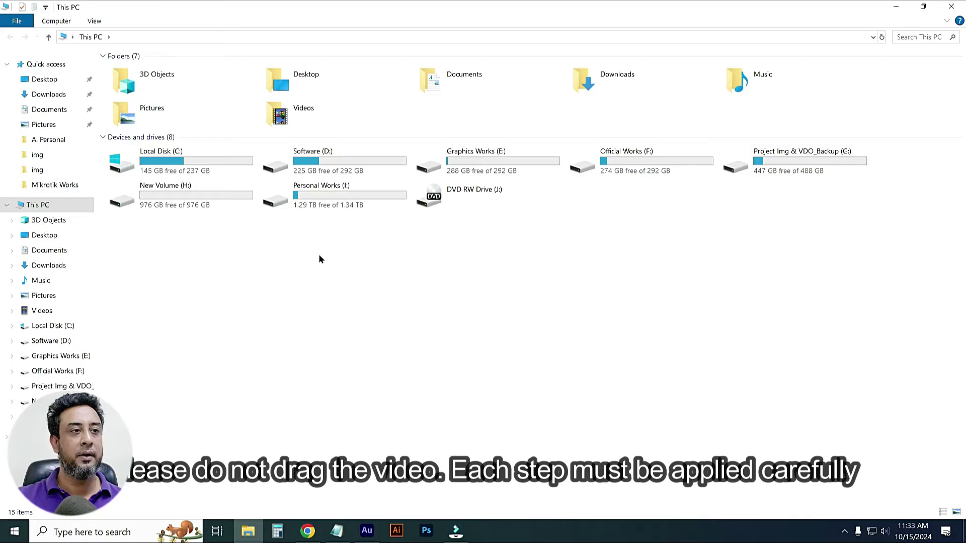
double_click(174, 157)
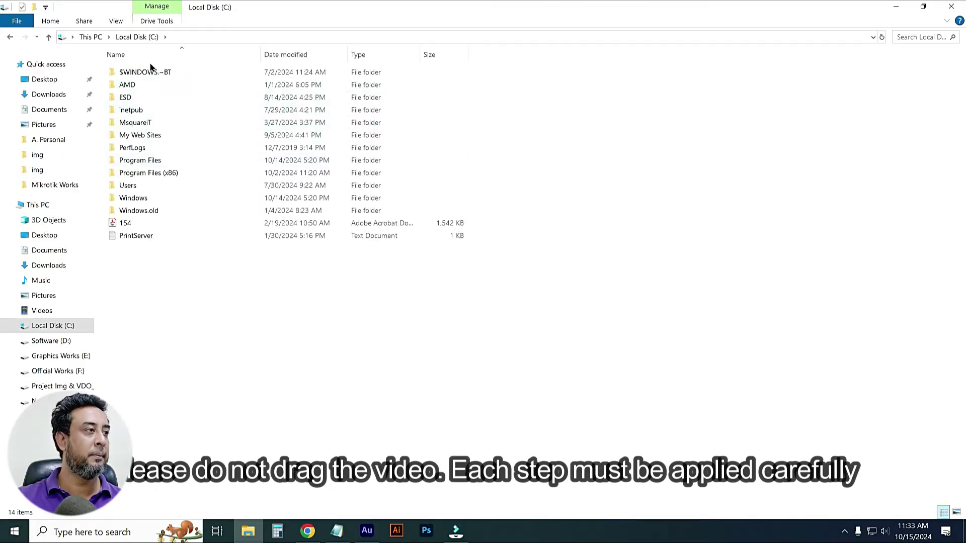
click(116, 22)
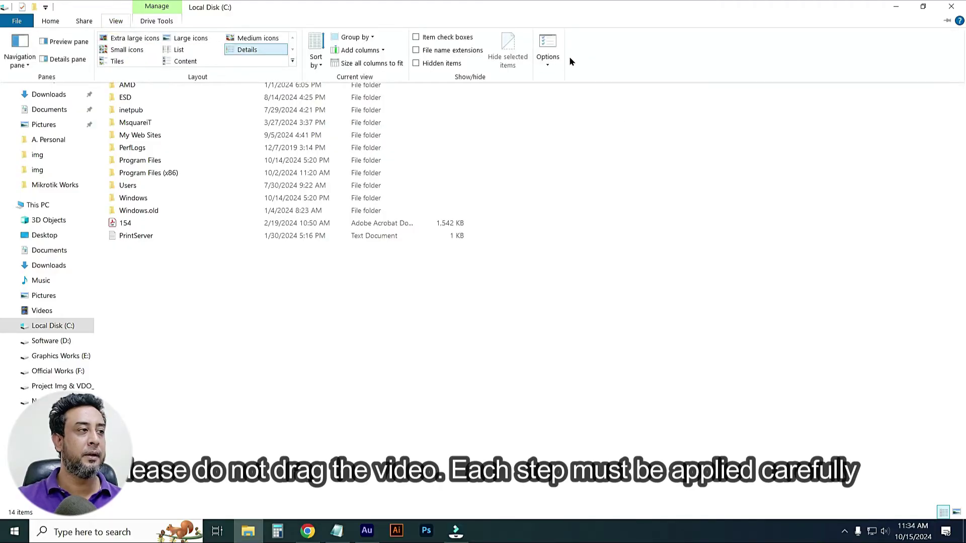
click(550, 41)
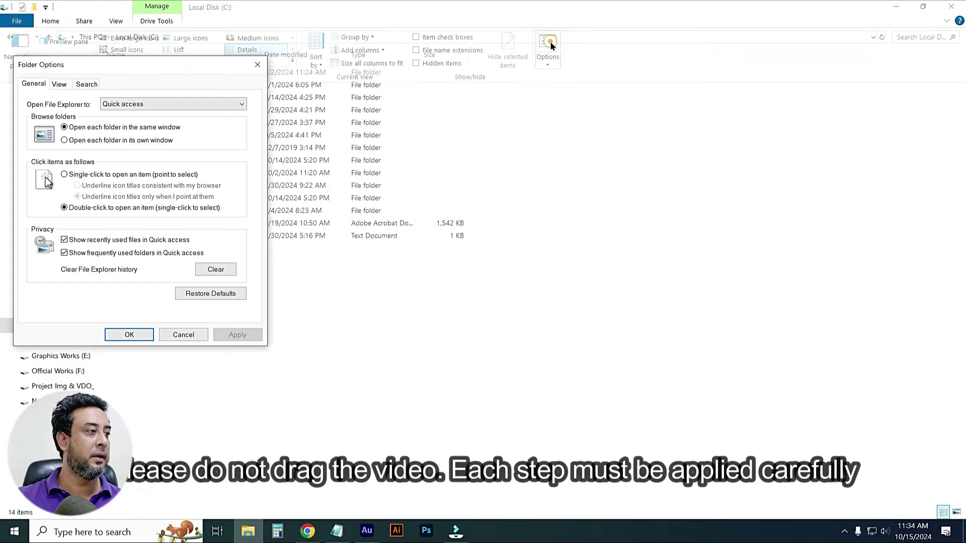
click(59, 84)
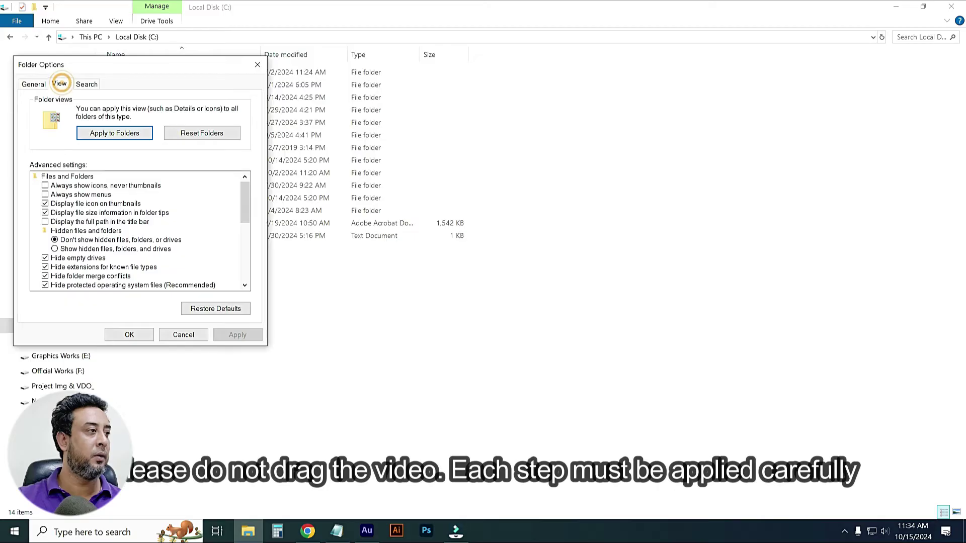
click(55, 249)
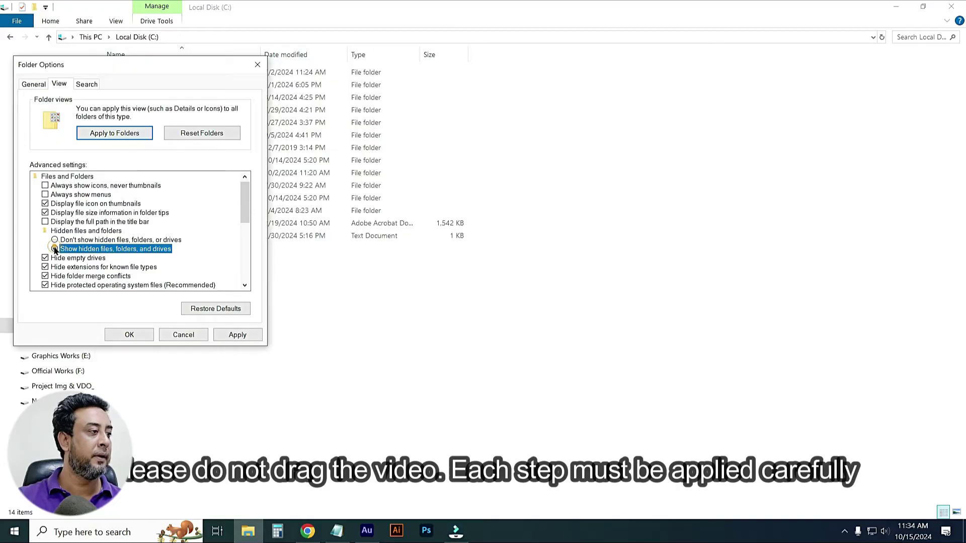
click(234, 335)
click(129, 335)
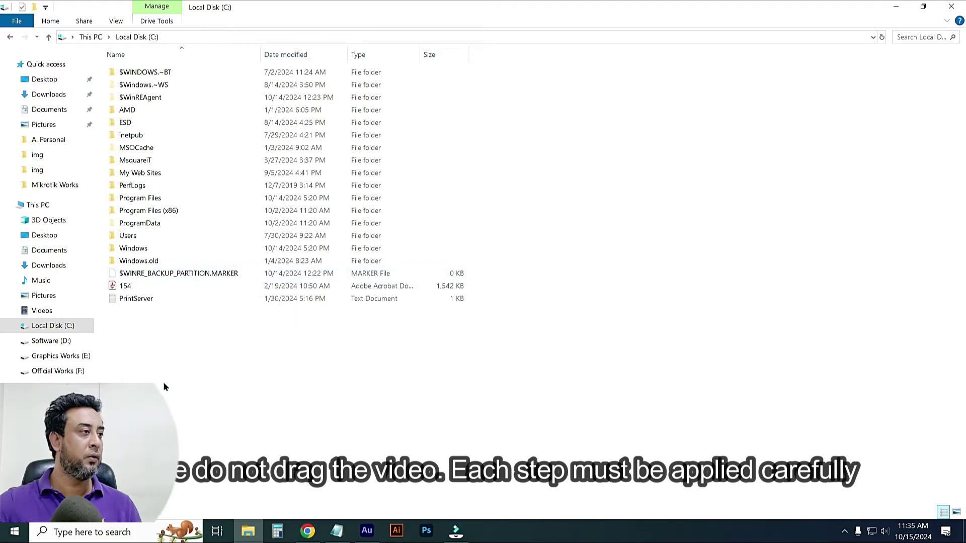
Go to the Roaming folder inside Users, Msquare iT, AppData on drive C
double_click(129, 236)
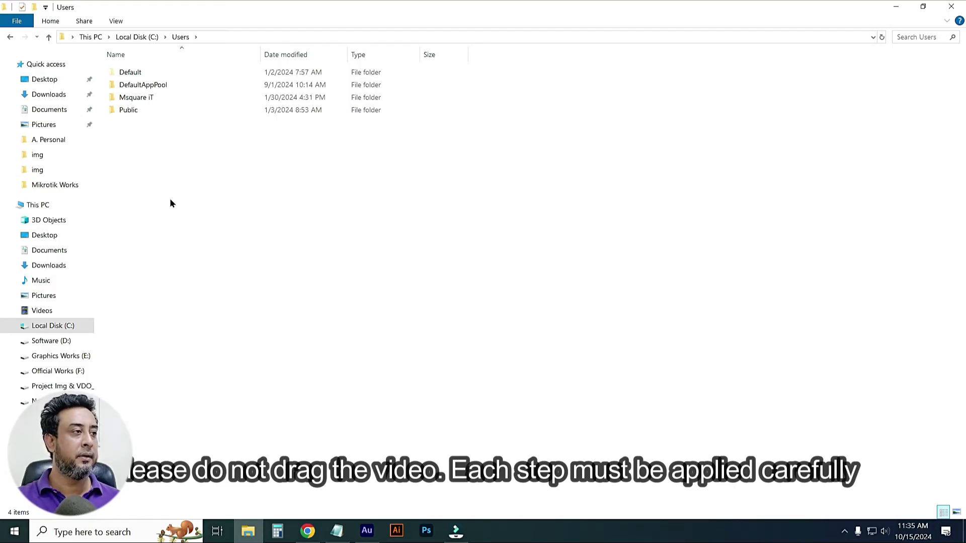
click(140, 100)
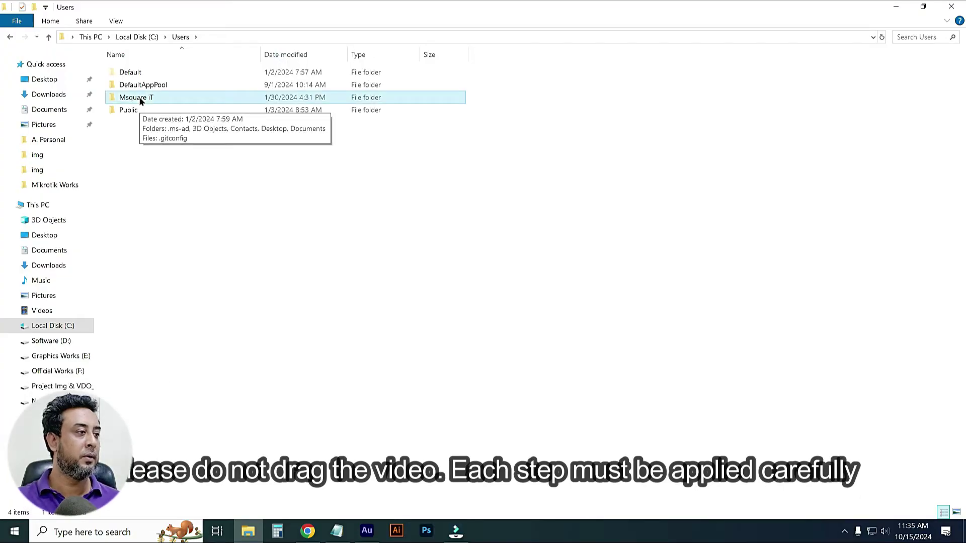
double_click(140, 100)
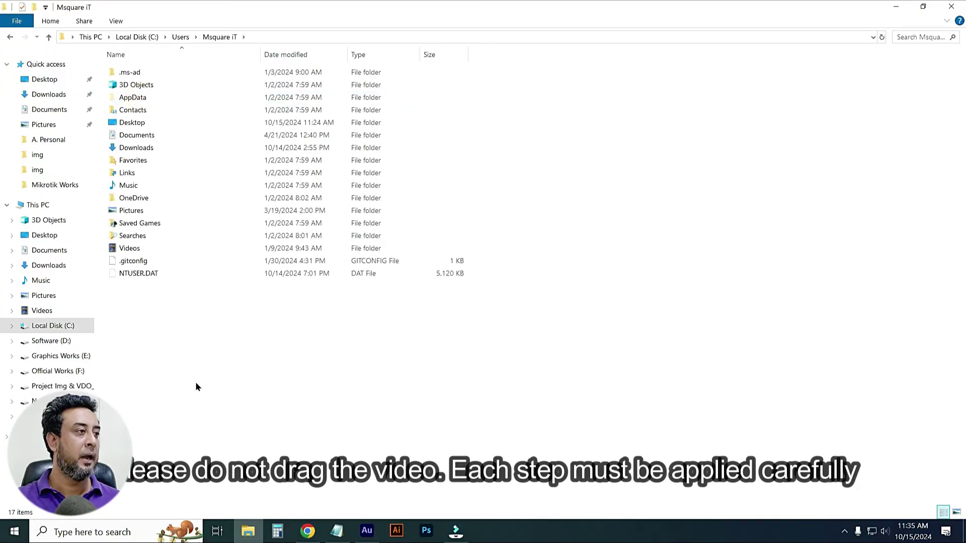
double_click(140, 100)
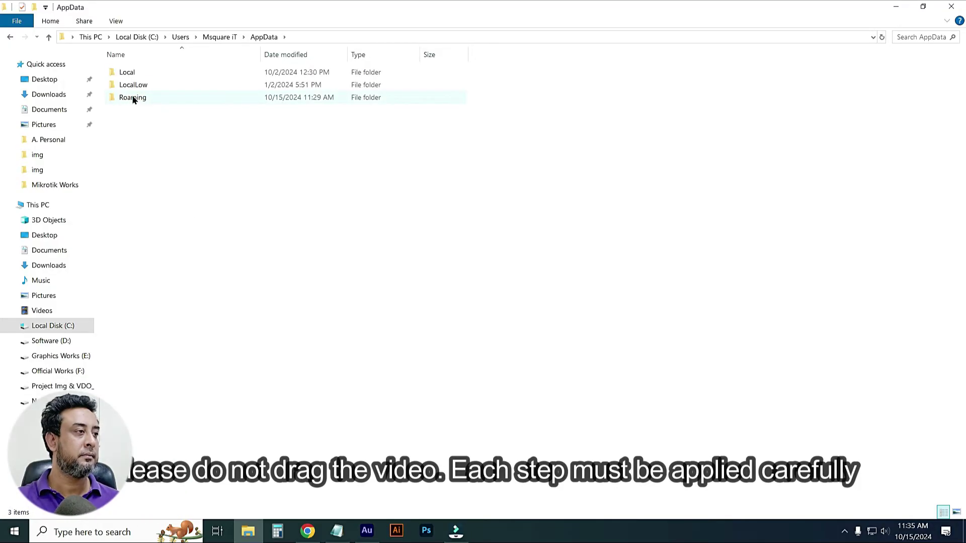
double_click(133, 99)
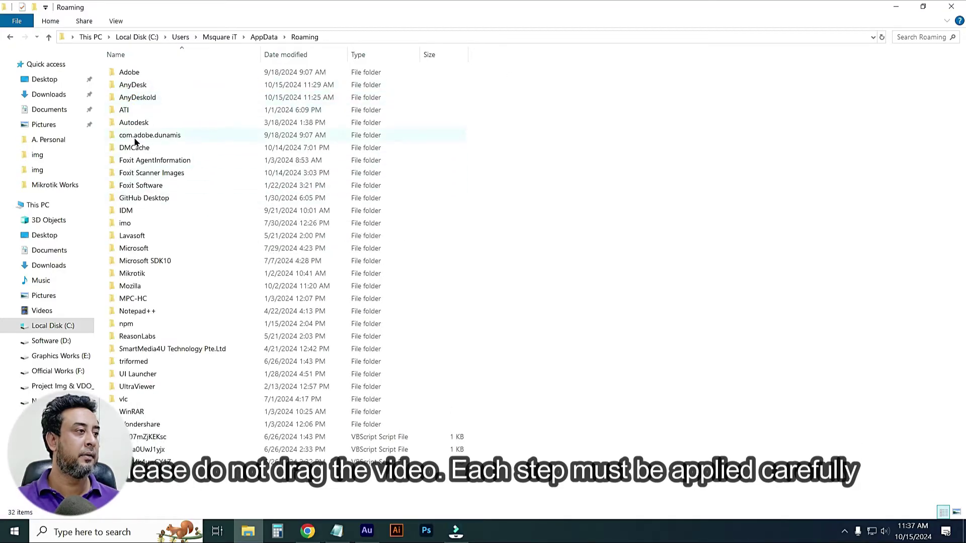
Try to delete the AnyDesk and AnyDeskold folders from Roaming, continuing with administrator permission for all current items
click(132, 86)
shift+click(133, 96)
right_click(132, 91)
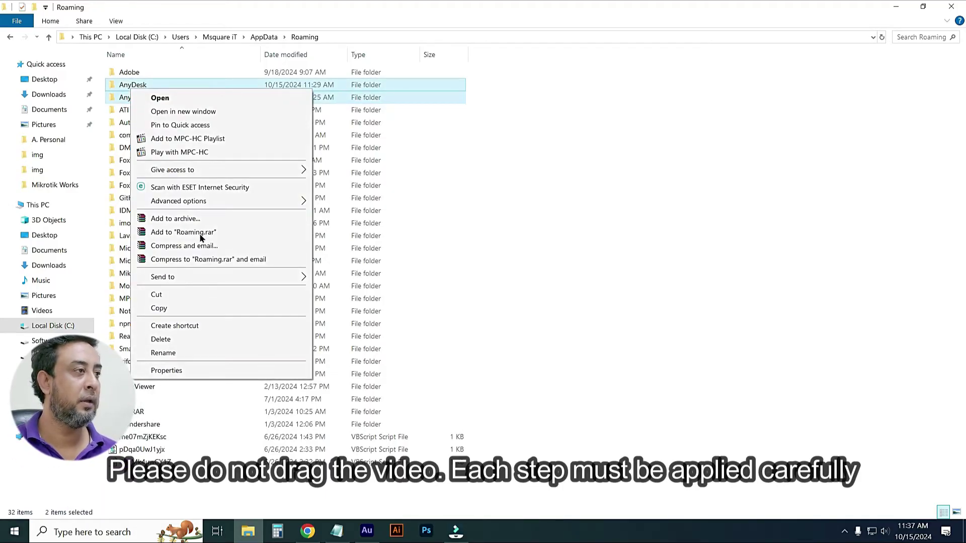
click(160, 339)
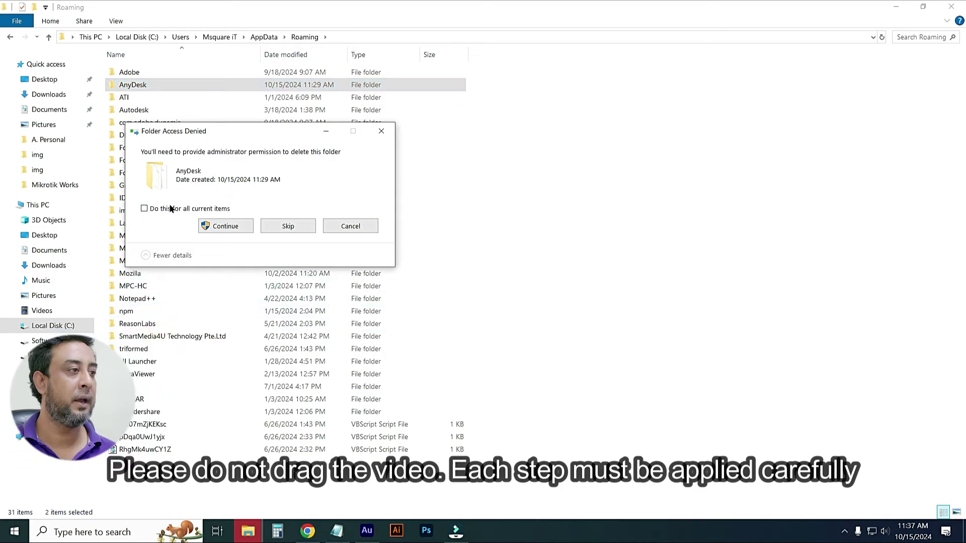
click(165, 211)
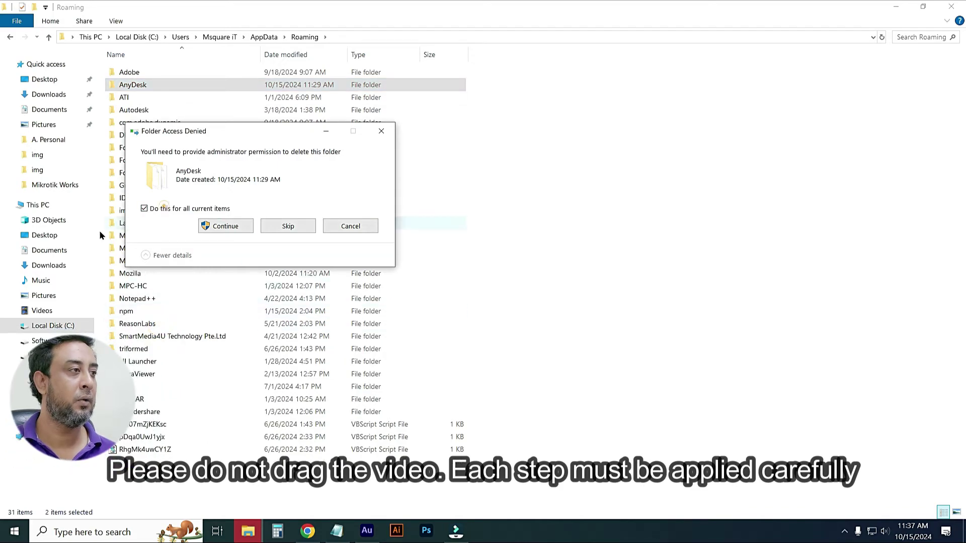
click(221, 226)
Open the advanced security settings of the AnyDesk folder in Roaming
right_click(137, 88)
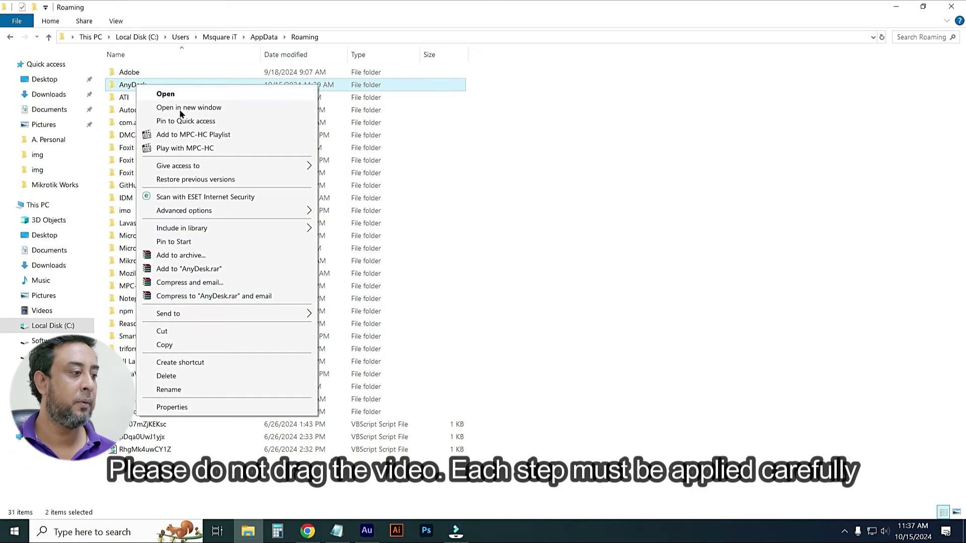
click(182, 407)
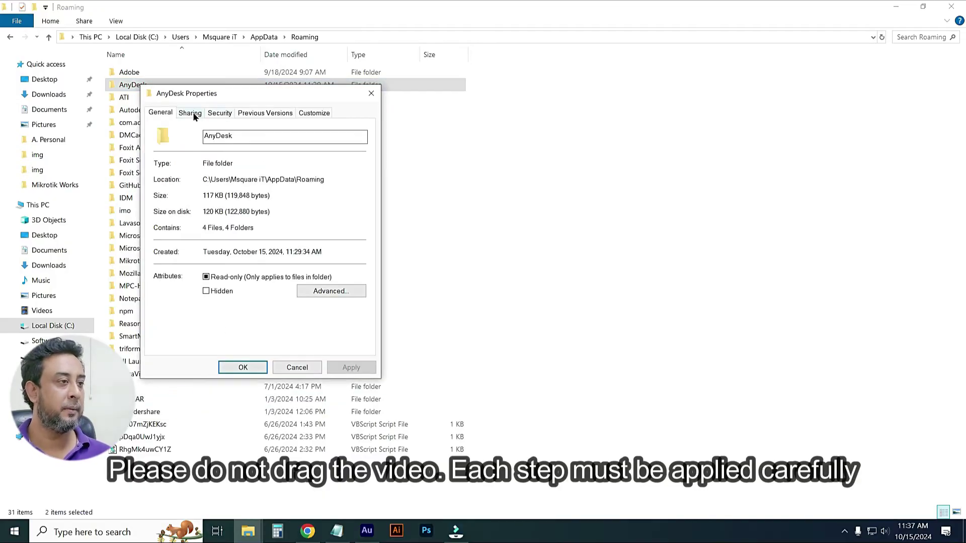
click(220, 113)
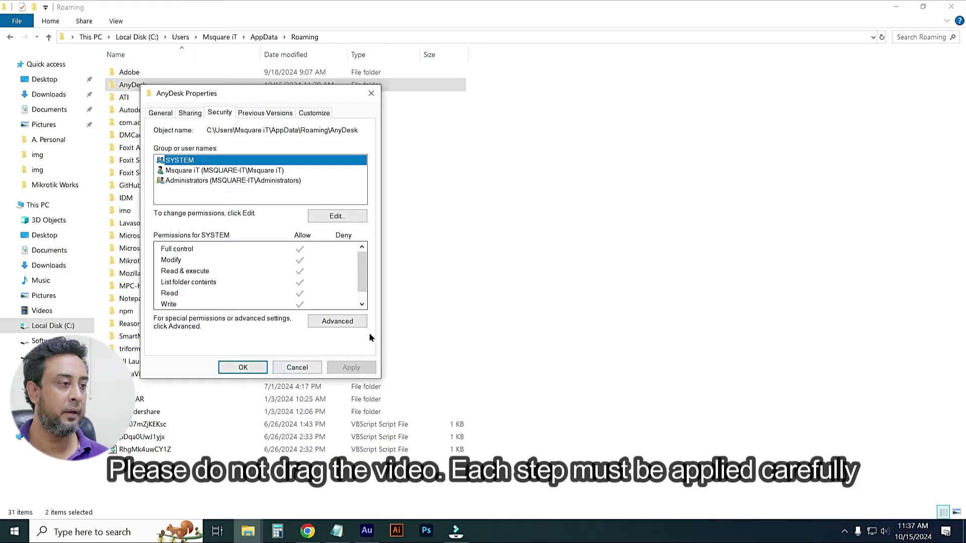
click(338, 322)
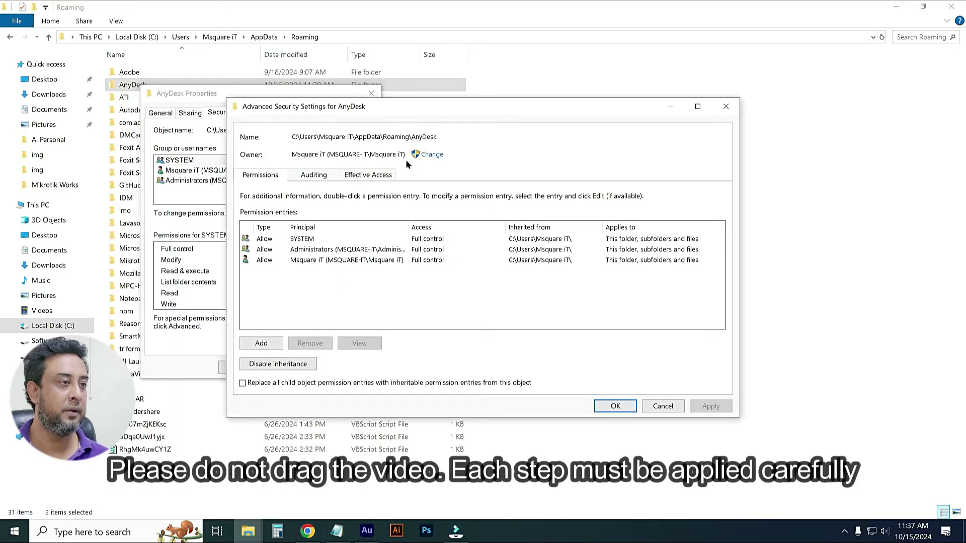
Change the AnyDesk folder's owner to Everyone, replace the owner on subcontainers and objects, and apply the change
click(432, 156)
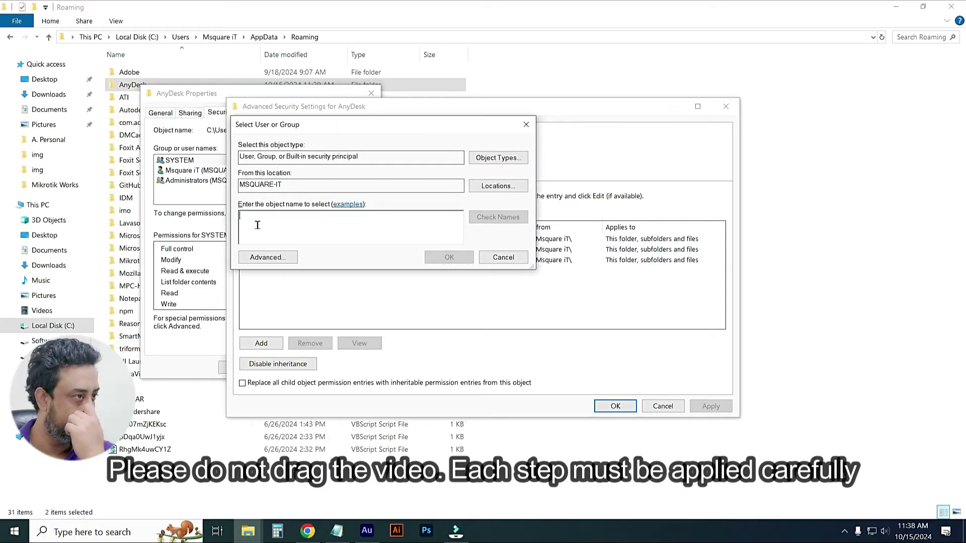
text(eve)
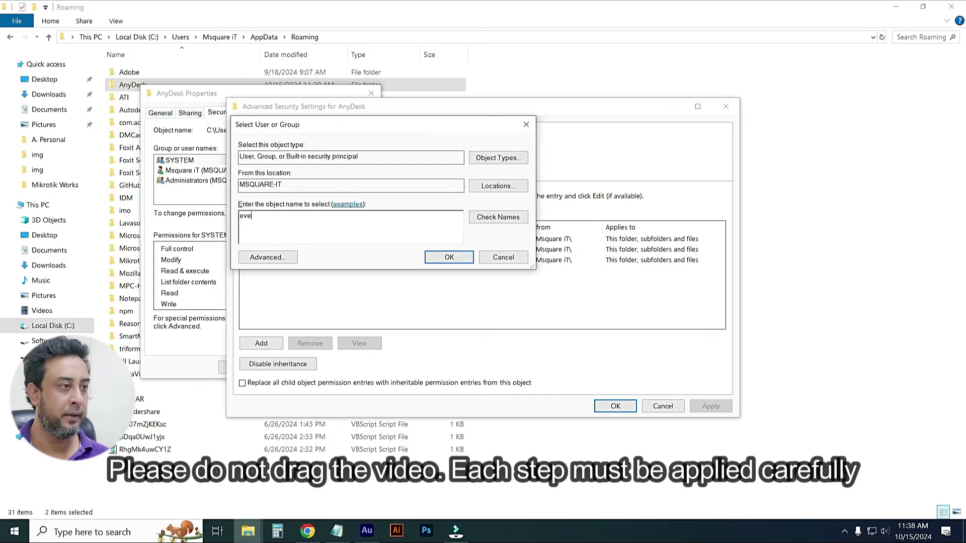
click(497, 217)
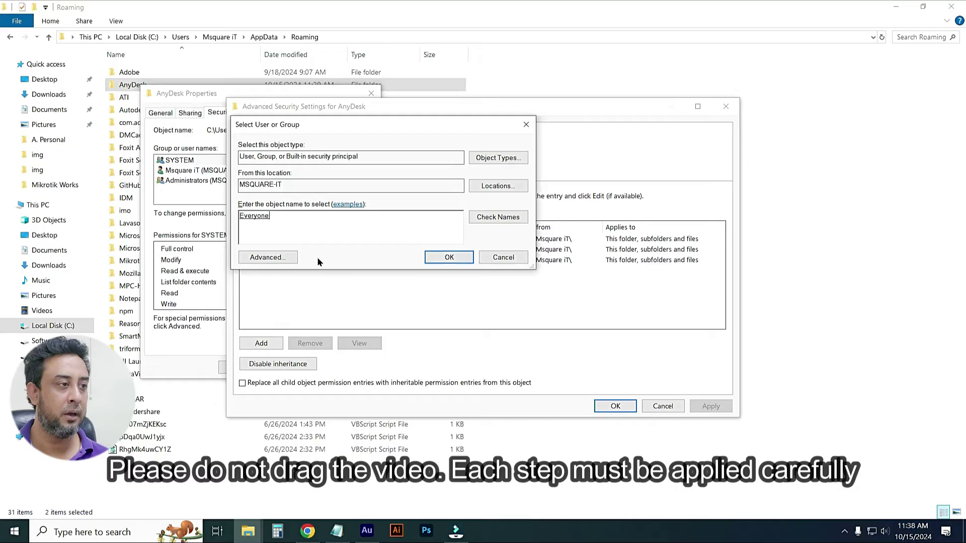
click(275, 259)
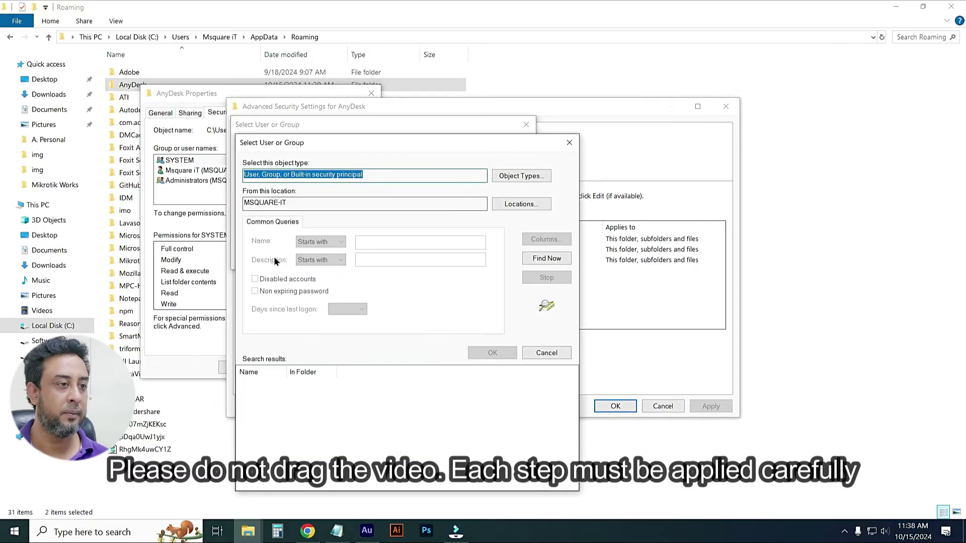
click(546, 354)
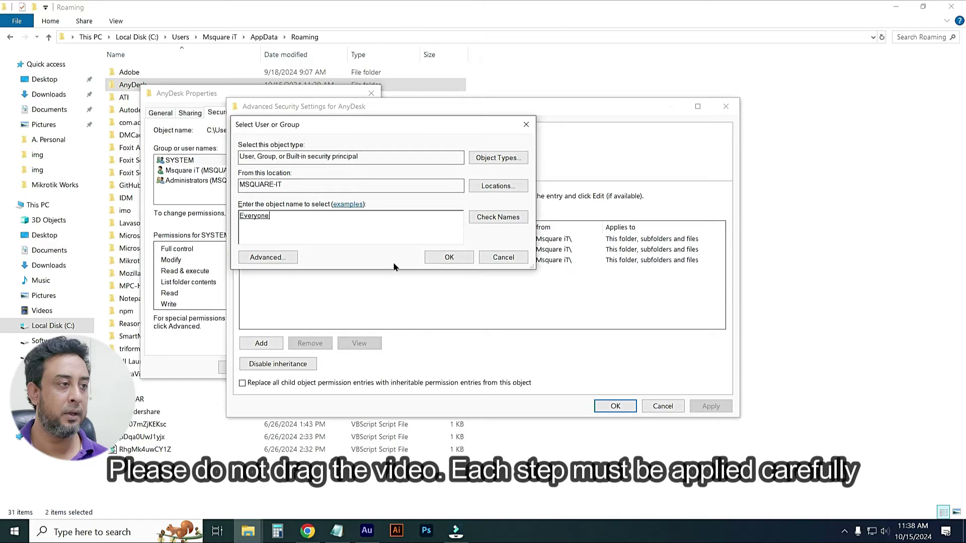
click(448, 257)
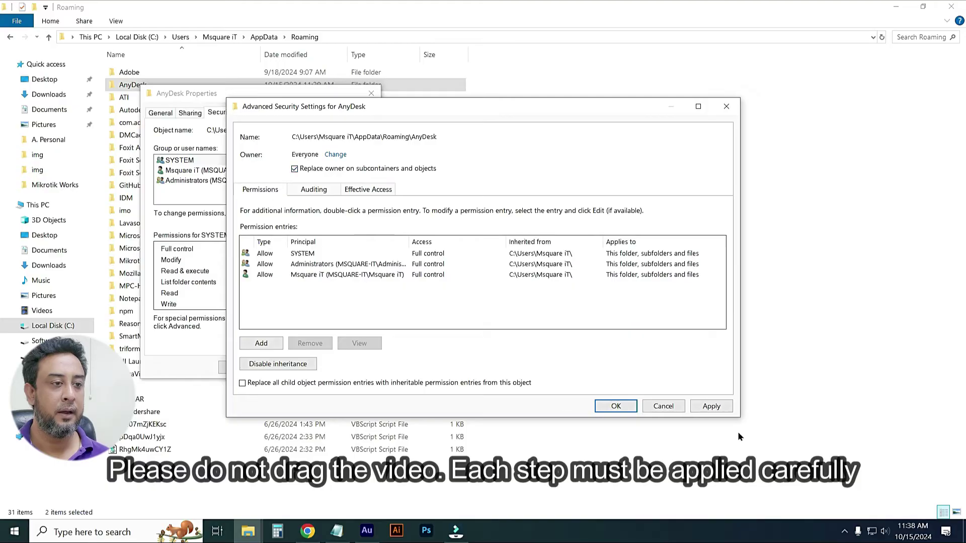
click(711, 406)
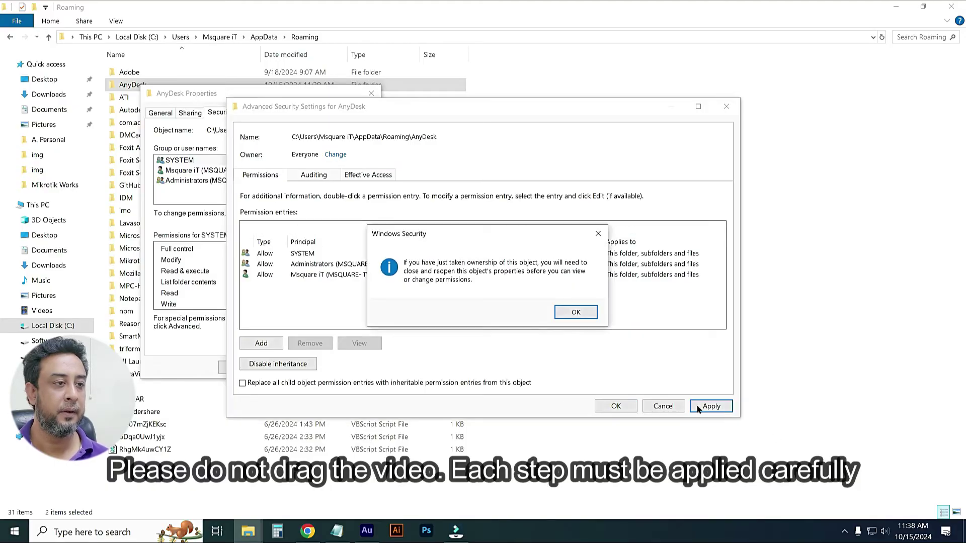
click(577, 313)
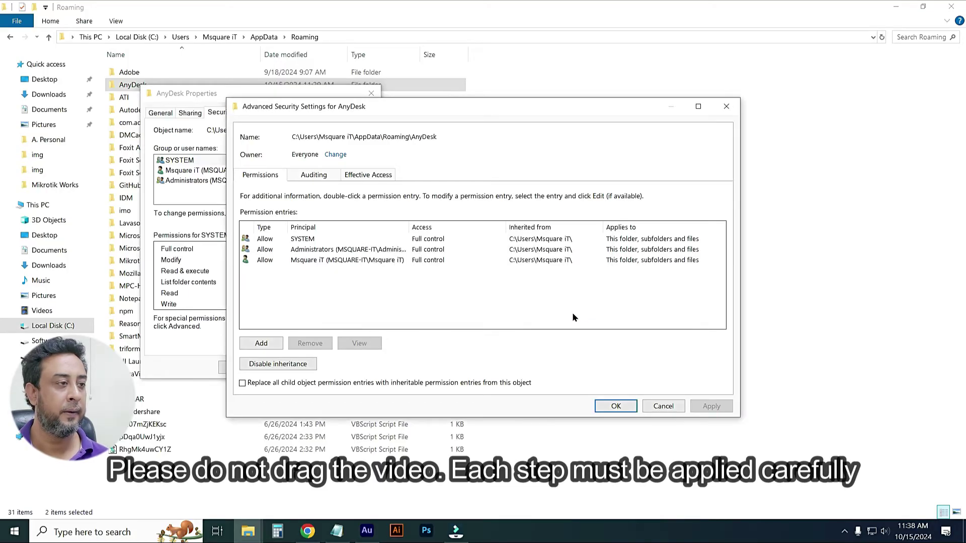
click(615, 405)
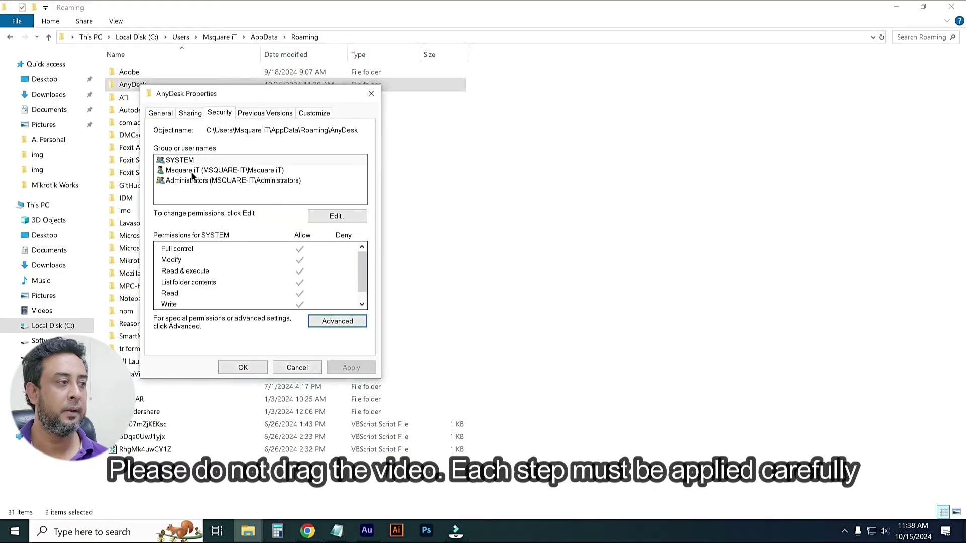
Add Everyone to the users and groups in the AnyDesk folder's permissions
click(180, 161)
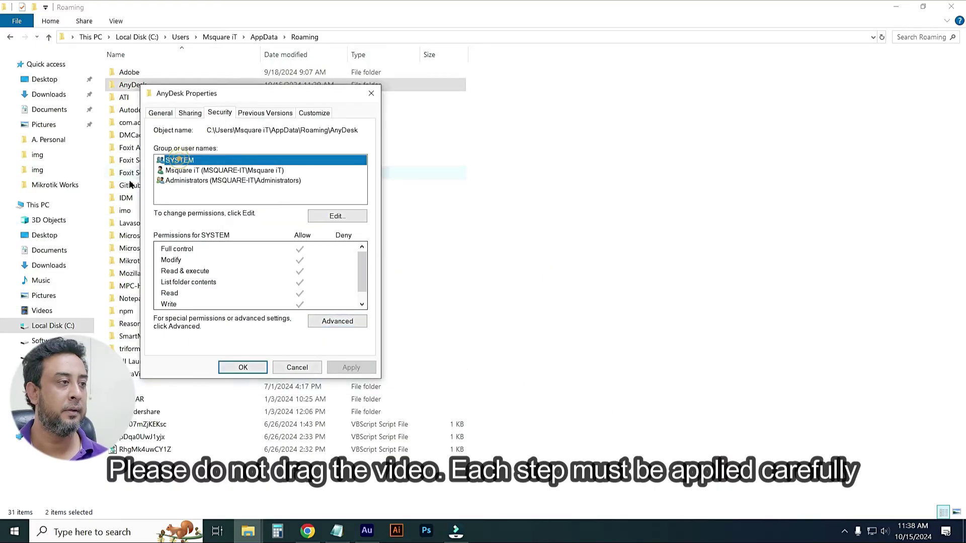
click(337, 216)
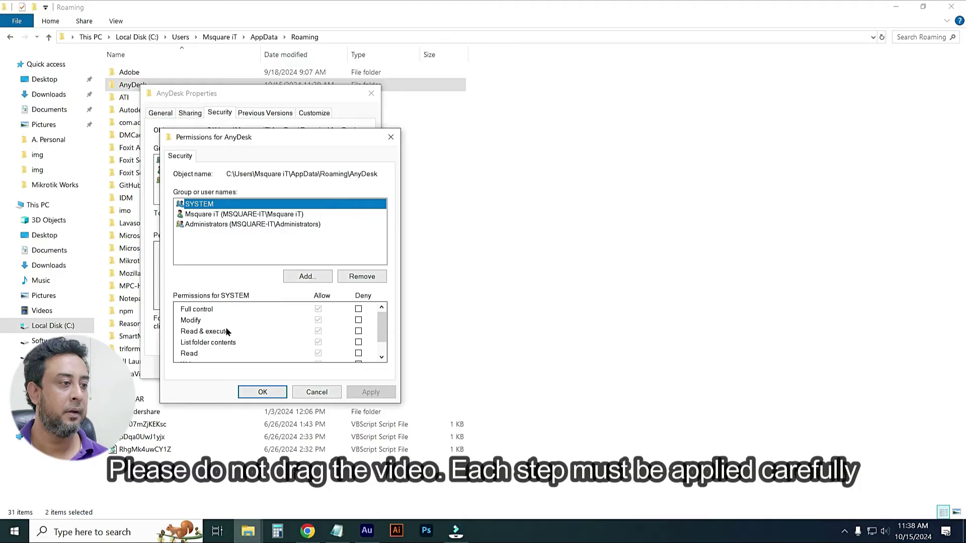
click(312, 277)
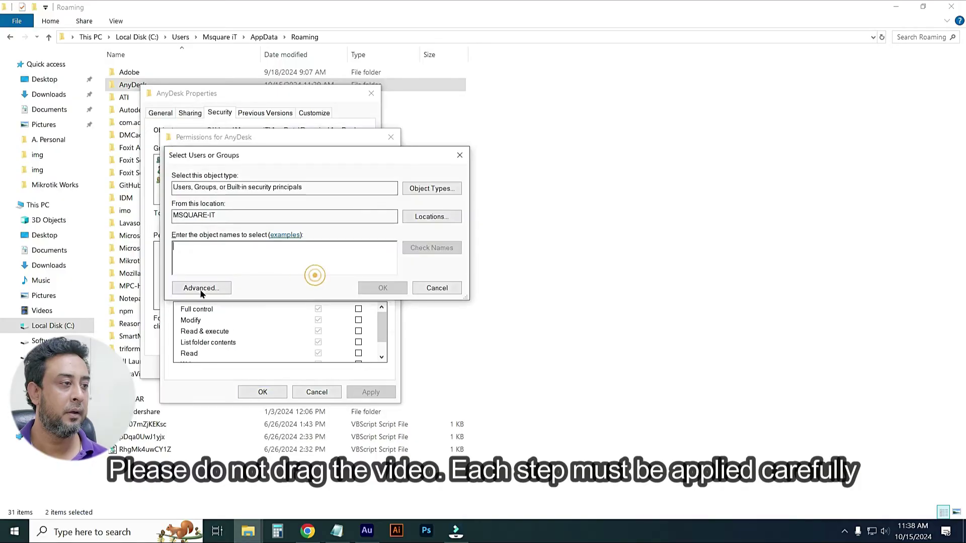
text(eve)
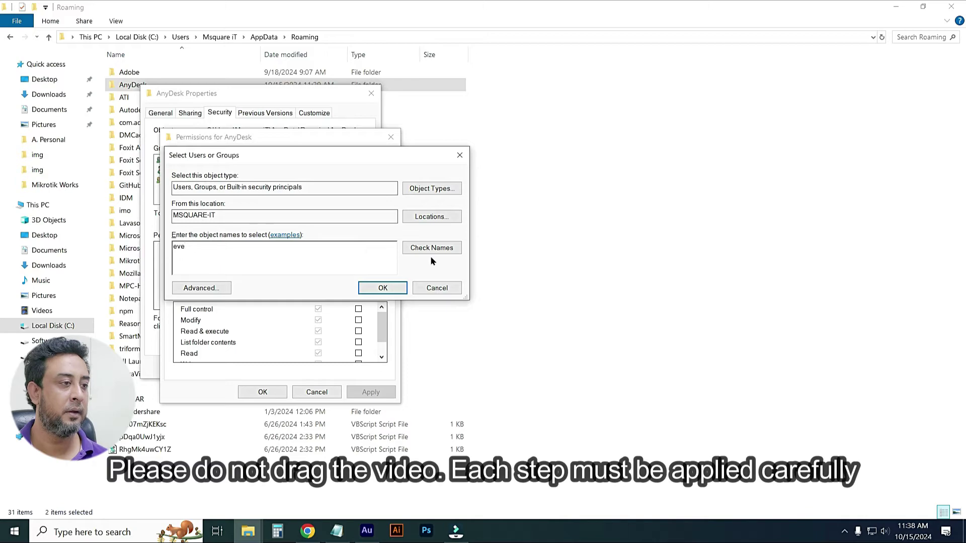
click(428, 249)
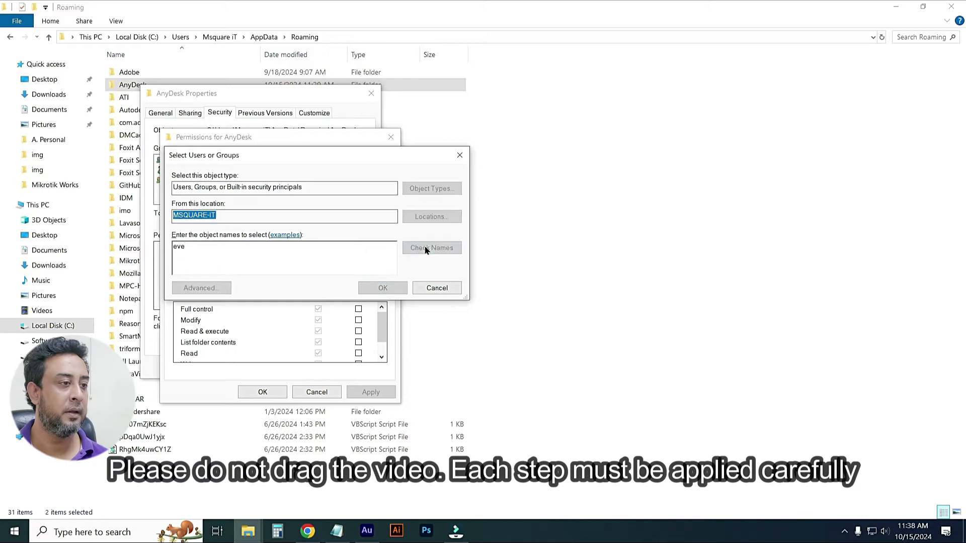
click(378, 285)
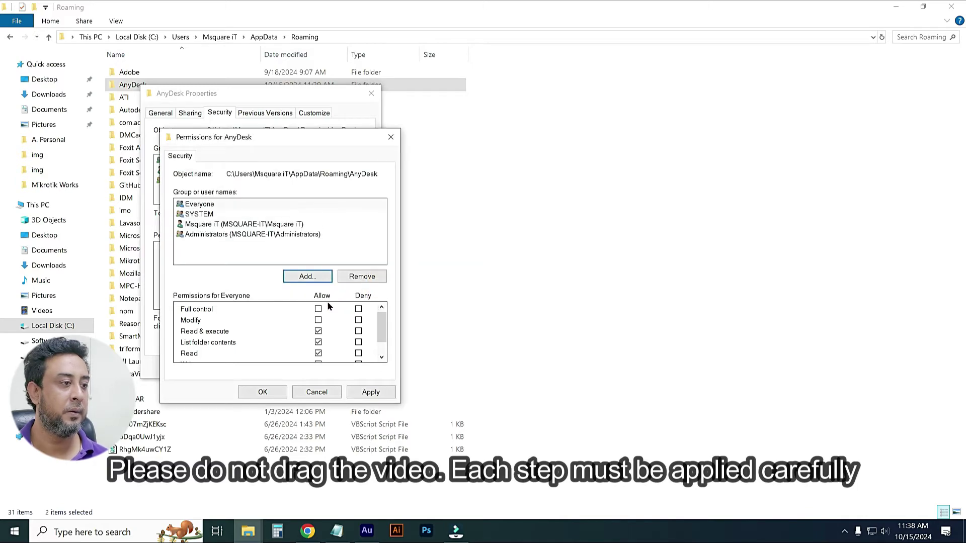
Allow Everyone full control of the AnyDesk folder, apply the permissions and close the folder's properties
click(318, 310)
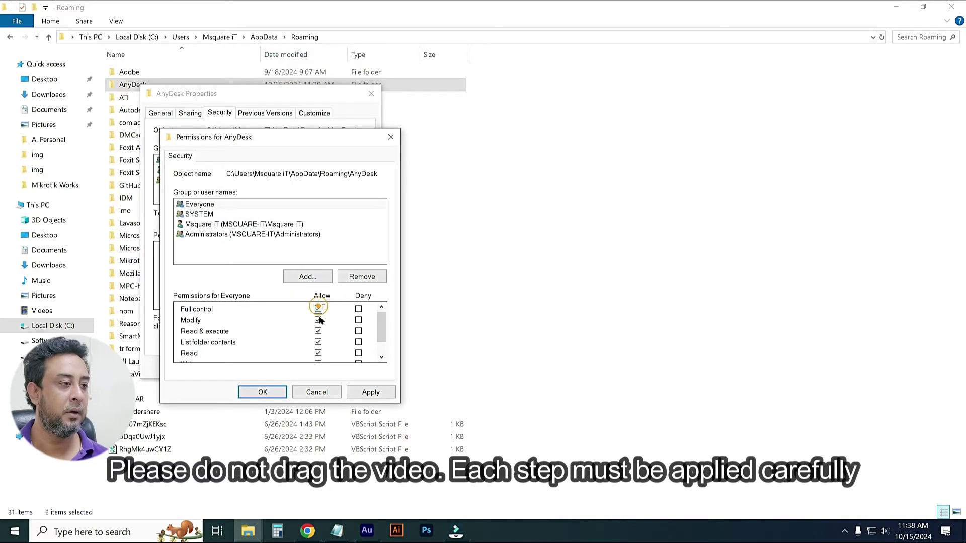
scroll(327, 335, down, 1)
click(377, 393)
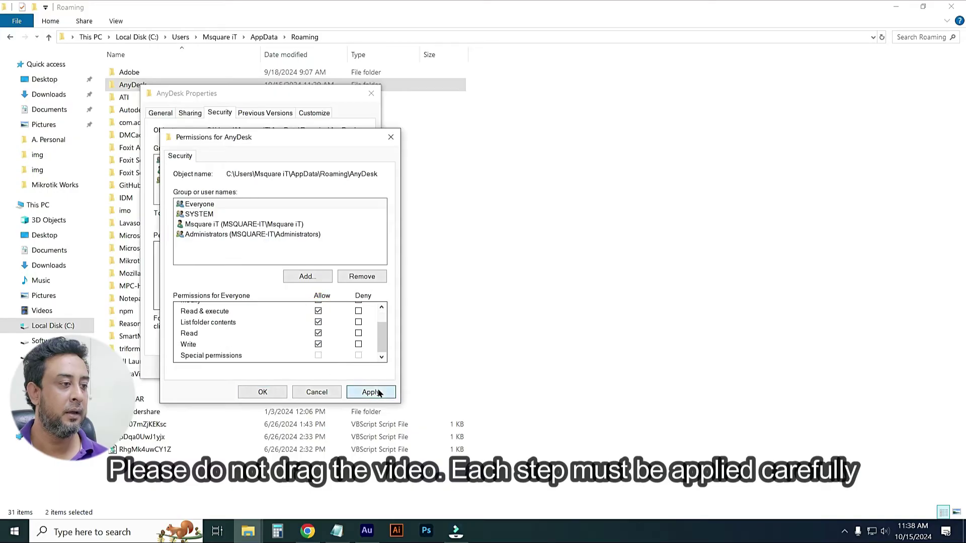
click(276, 392)
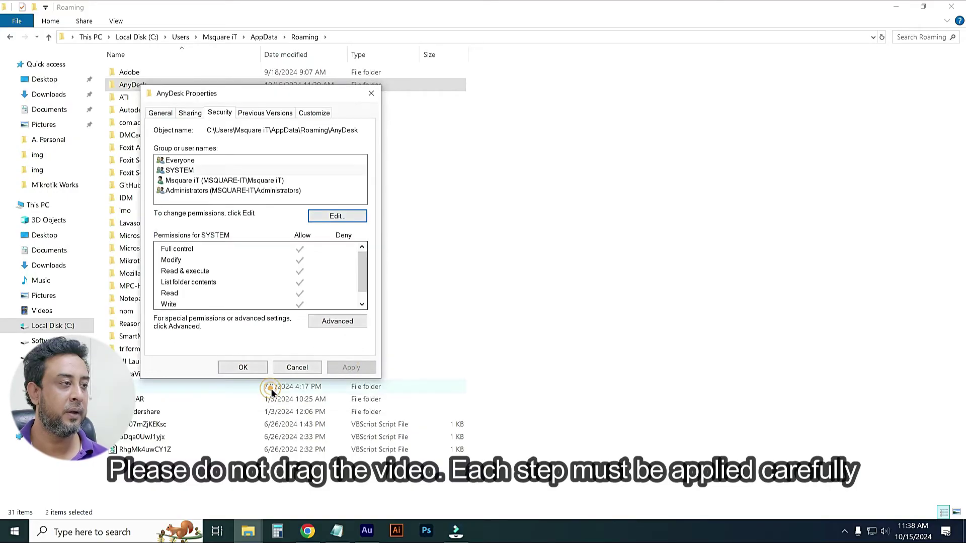
click(247, 368)
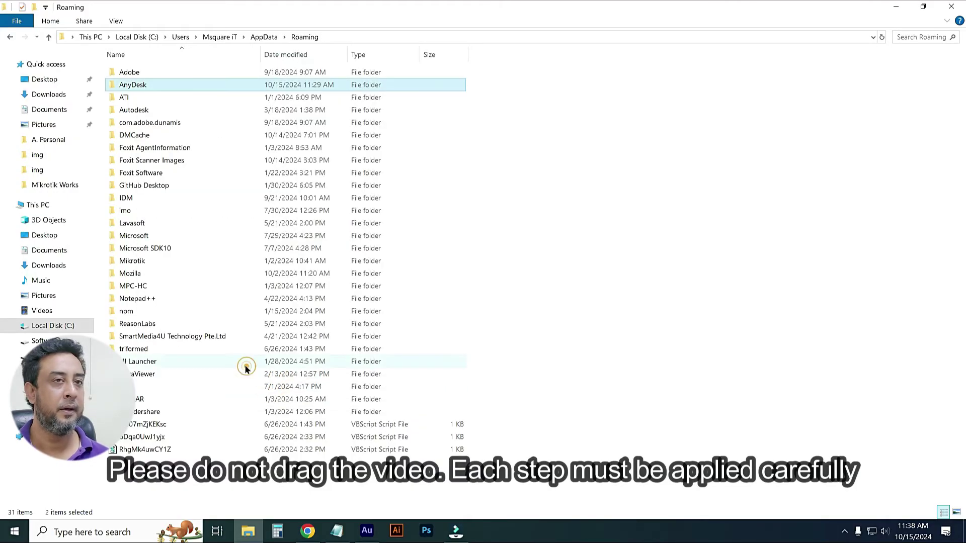
Quit the AnyDesk program running in the background
click(595, 136)
right_click(757, 537)
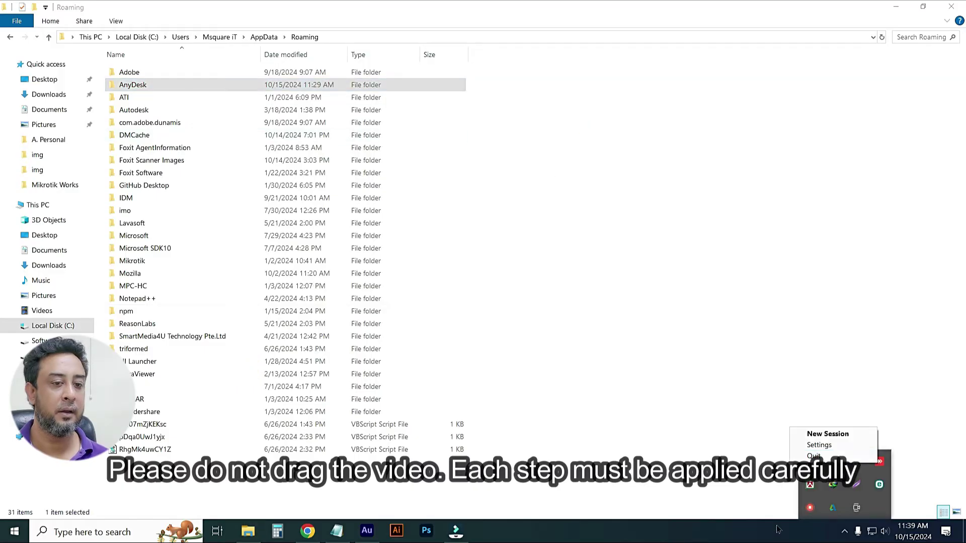
click(844, 532)
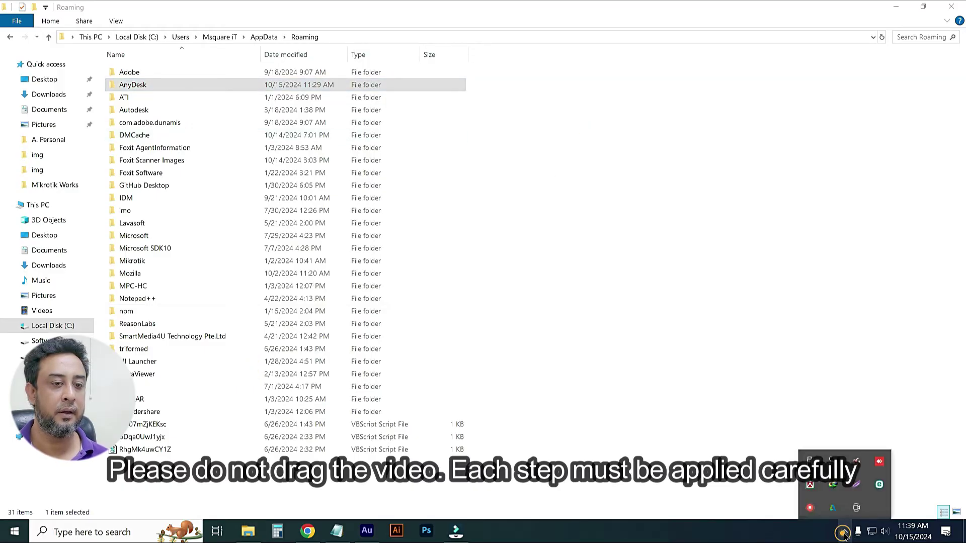
right_click(880, 467)
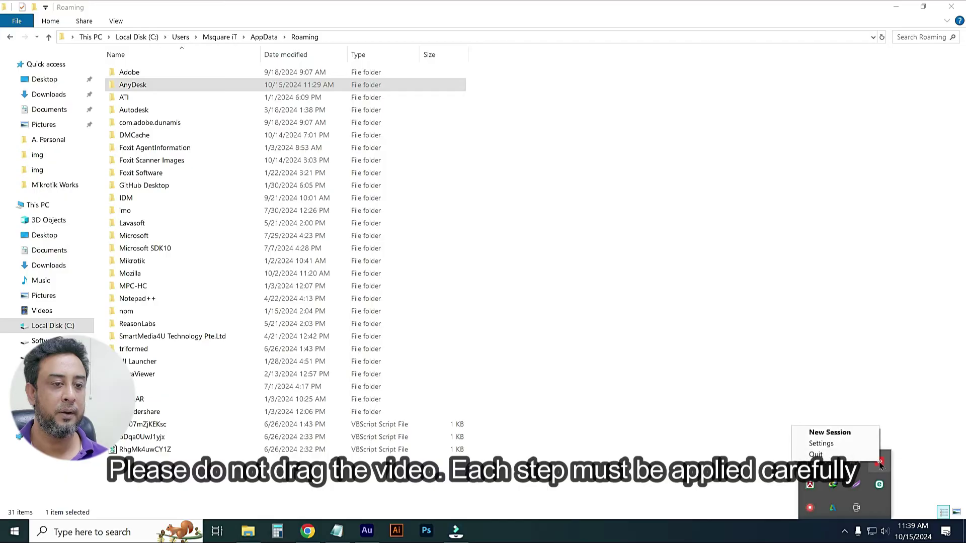
click(816, 455)
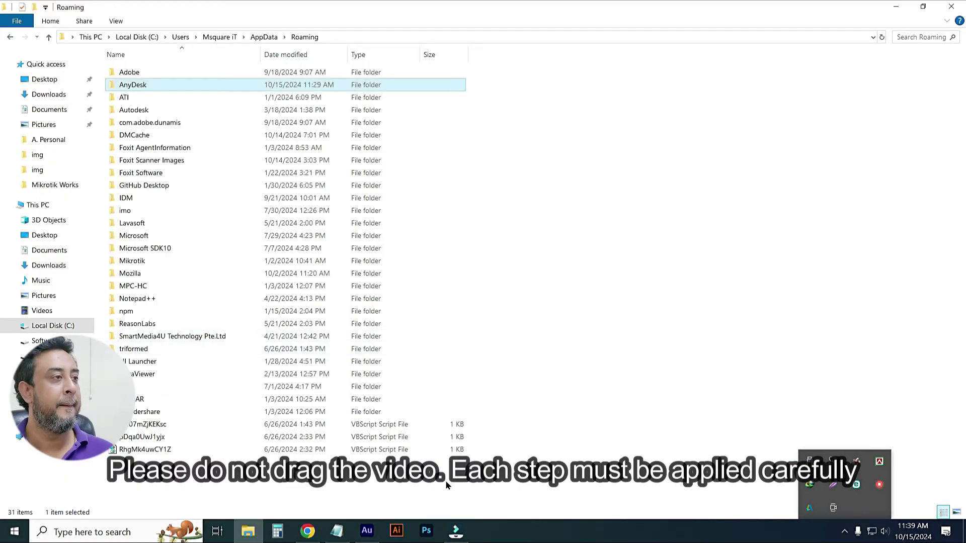
Delete the AnyDesk folder from Roaming
right_click(130, 87)
click(161, 376)
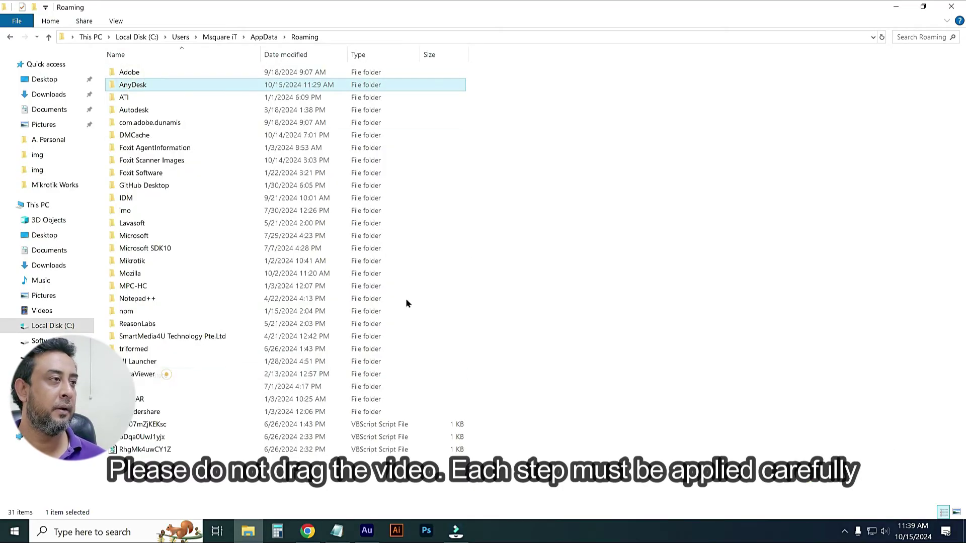
click(576, 119)
right_click(381, 200)
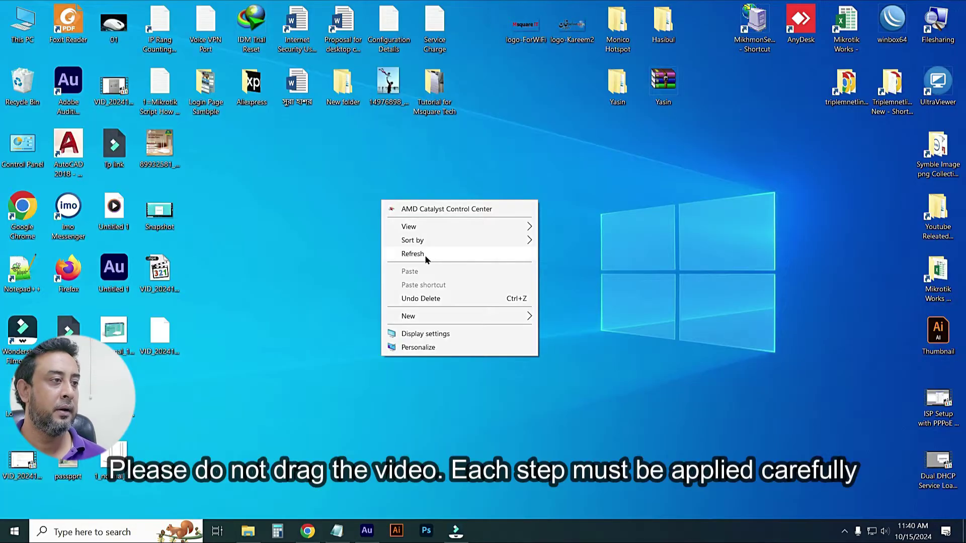
click(424, 255)
right_click(348, 203)
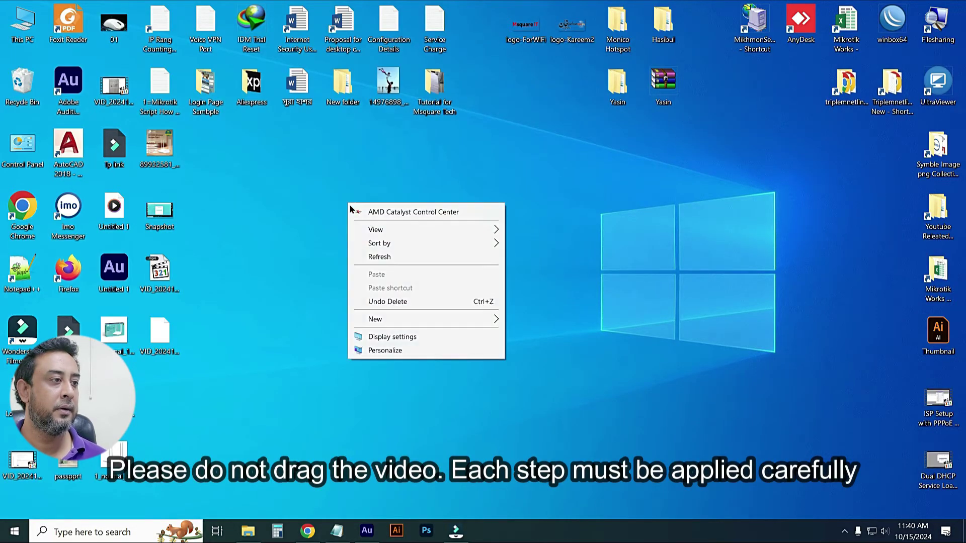
click(377, 256)
Return to File Explorer and go to the System32 folder inside Windows on drive C
click(248, 531)
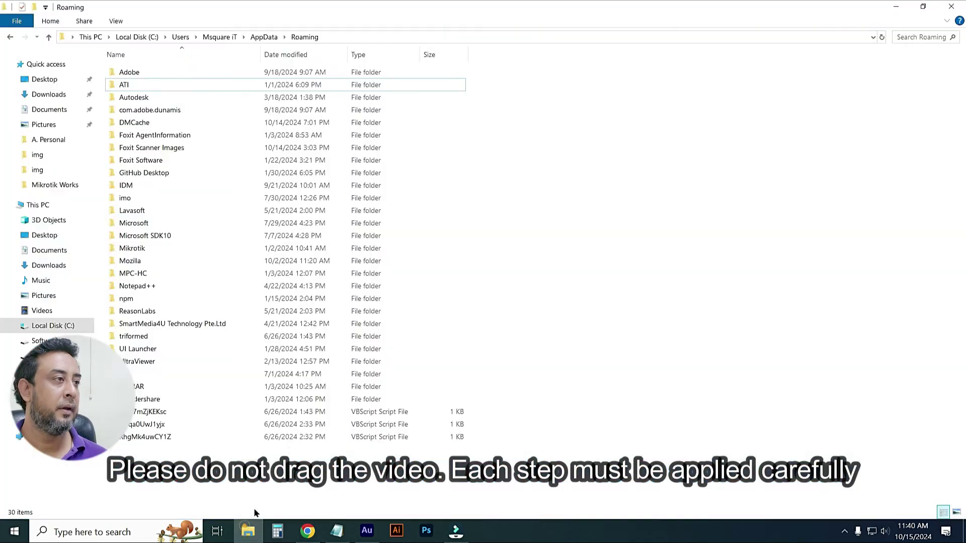
click(136, 38)
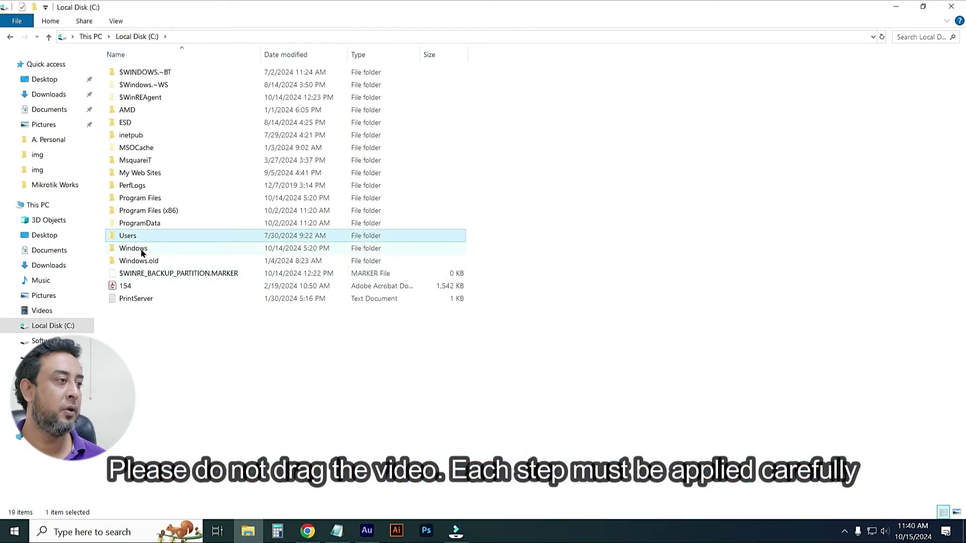
double_click(132, 248)
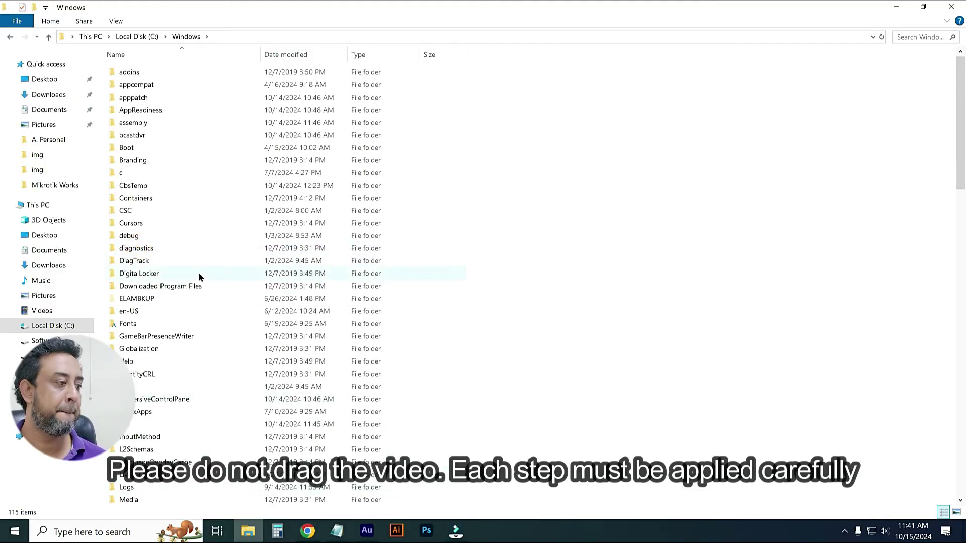
scroll(198, 276, down, 6)
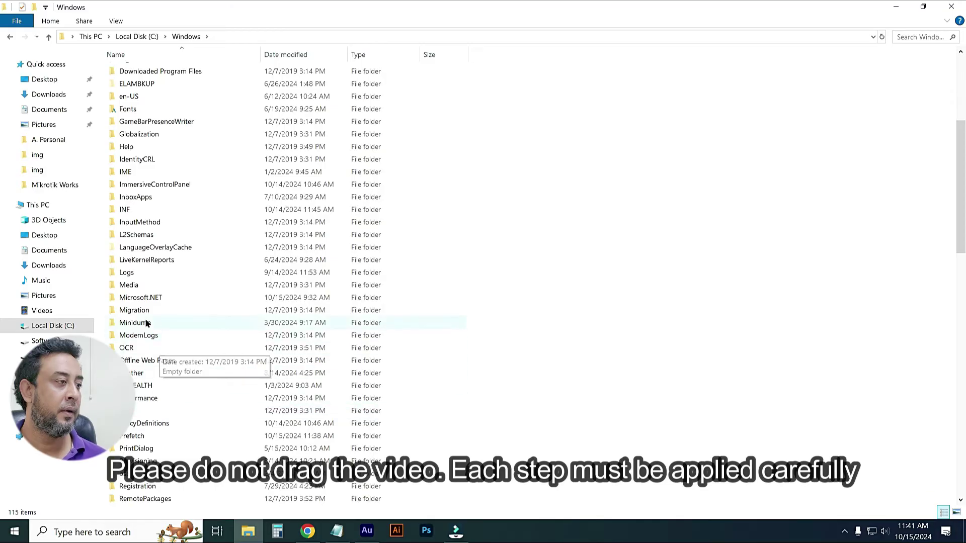
scroll(196, 352, down, 12)
click(149, 259)
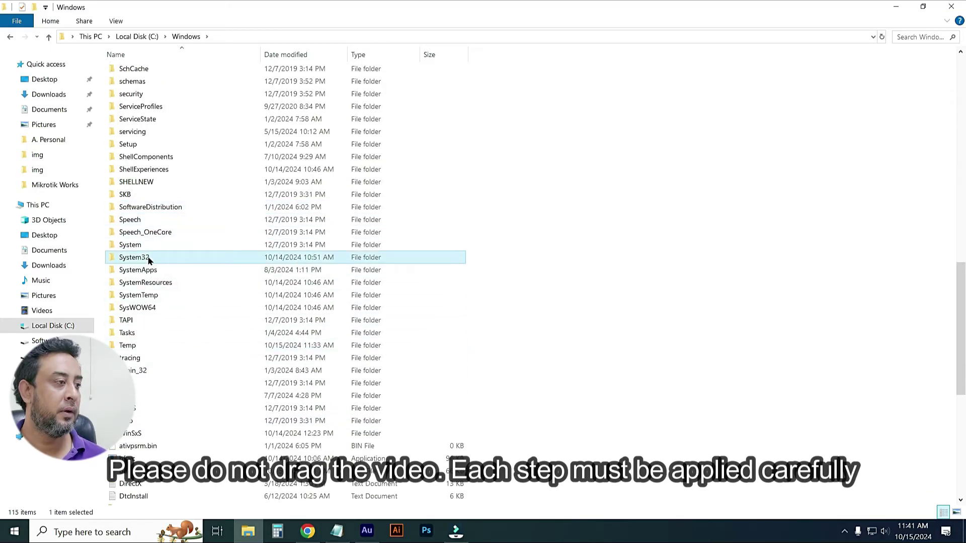
double_click(149, 260)
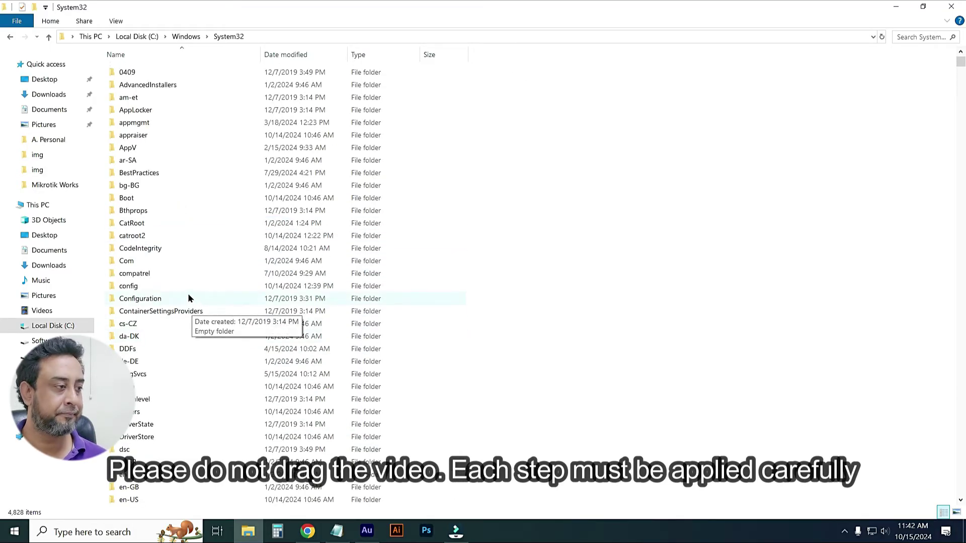
Open the FileRepository folder inside System32's DriverStore folder
click(143, 299)
key(d)
key(d)
key(d)
key(d)
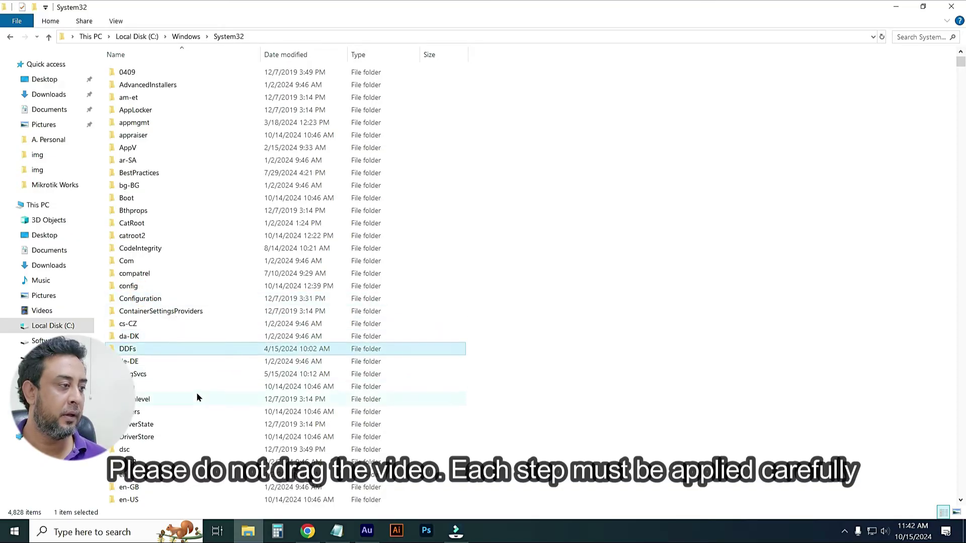
key(d)
key(d)
key(d)
key(d)
key(d)
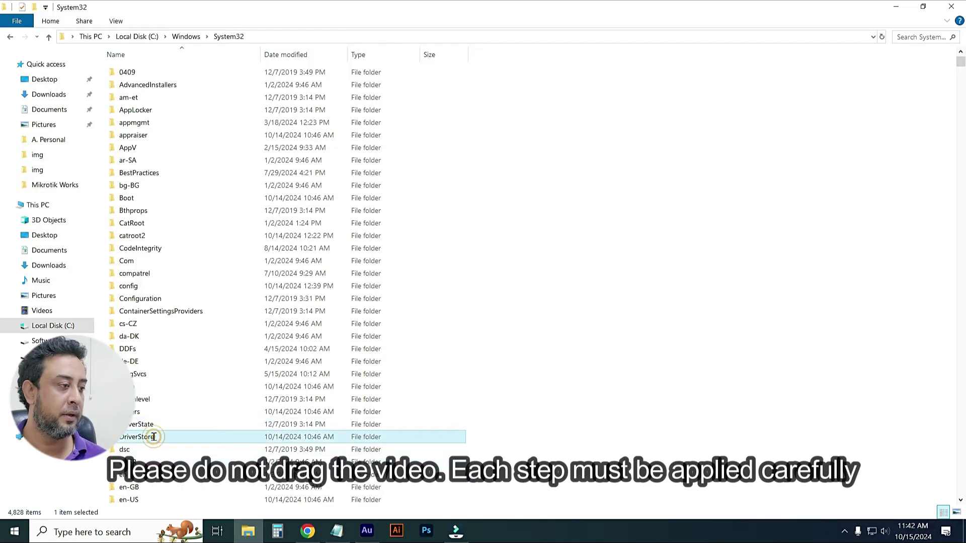
double_click(179, 438)
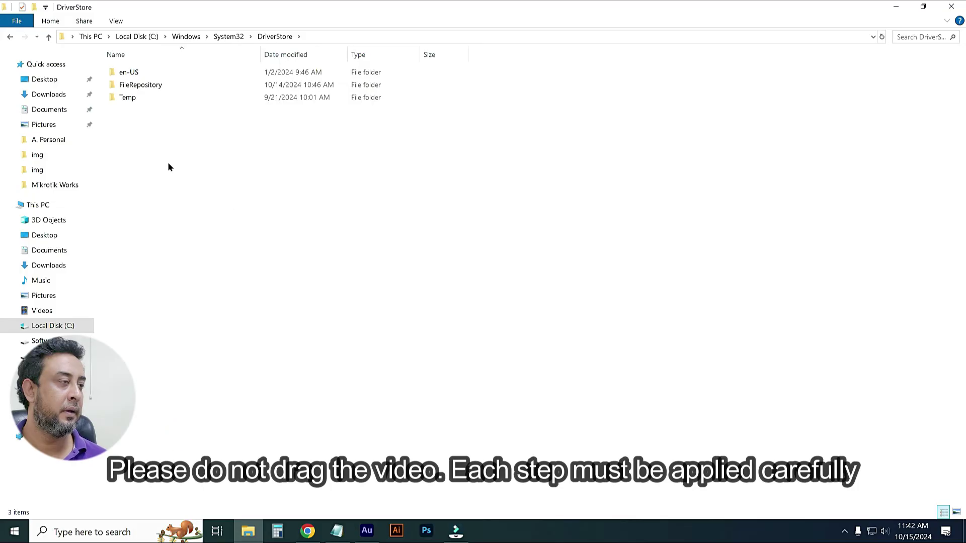
double_click(143, 87)
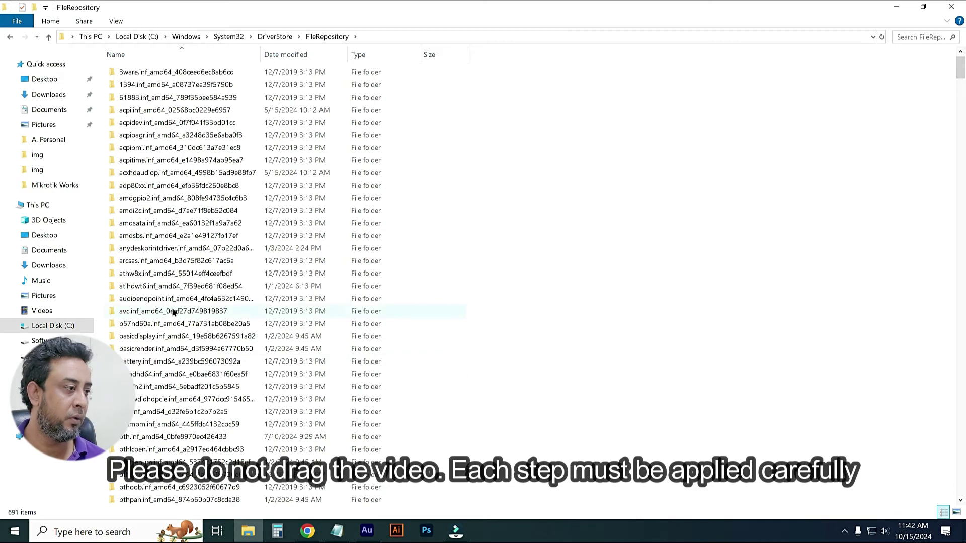
Find the anydeskprintdriver.inf_amd64 folder in FileRepository and try to delete it, retrying the deletion once
scroll(175, 412, down, 8)
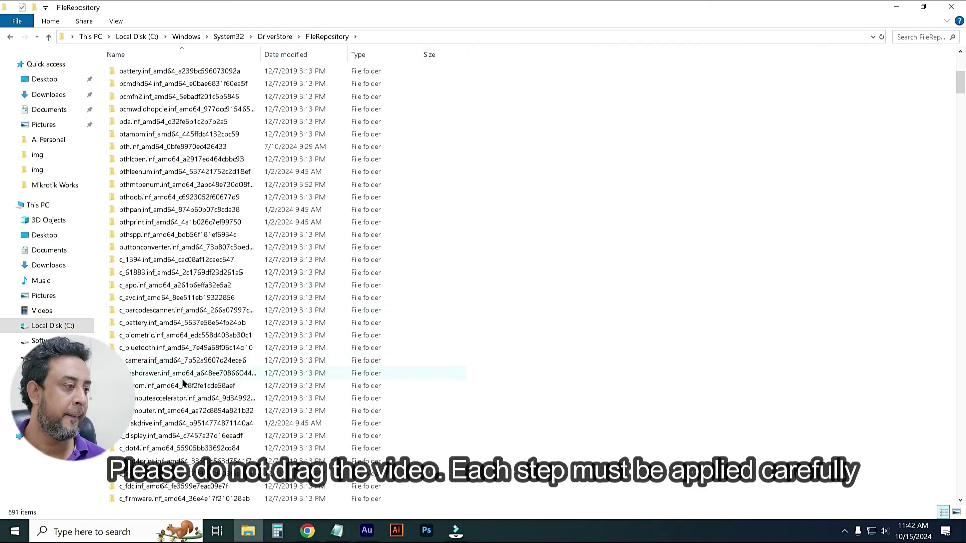
click(180, 259)
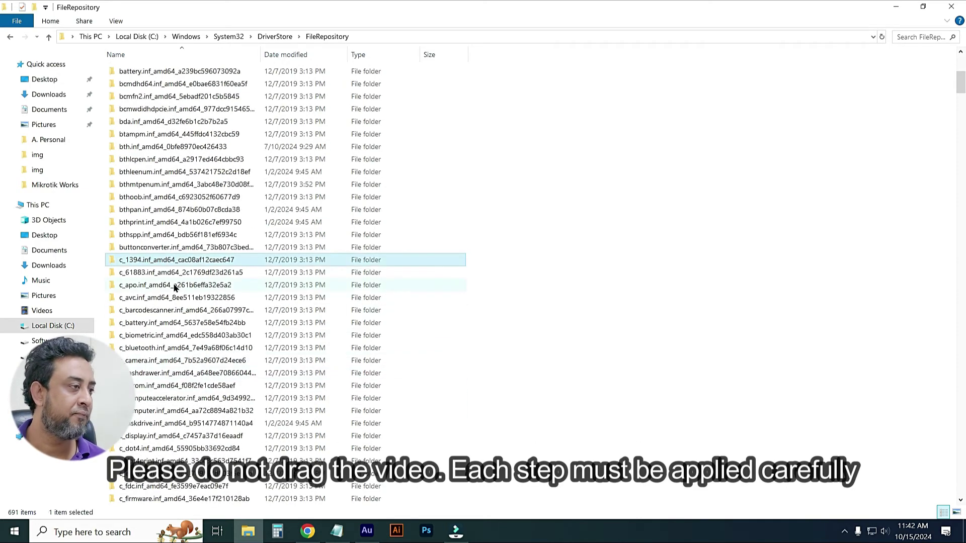
scroll(180, 266, up, 7)
click(183, 206)
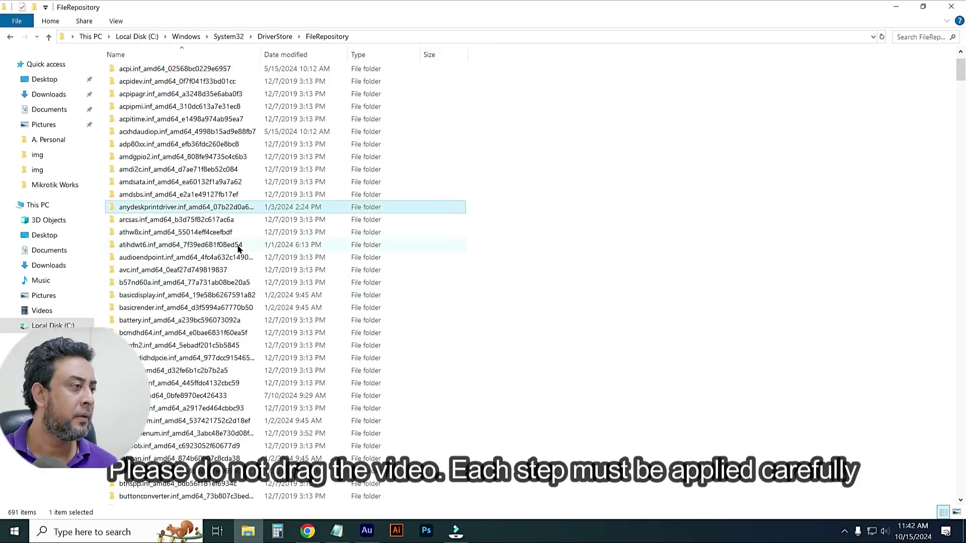
click(154, 208)
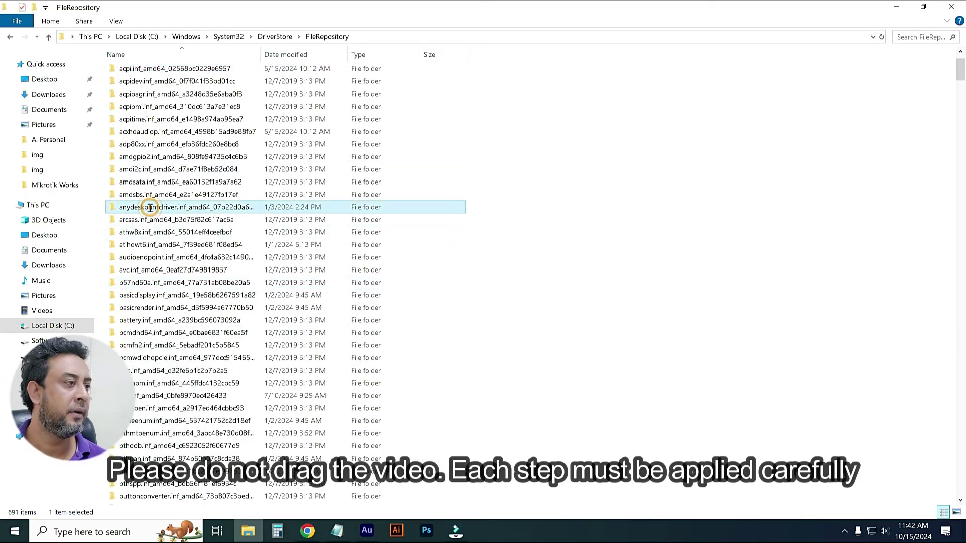
click(526, 239)
click(217, 209)
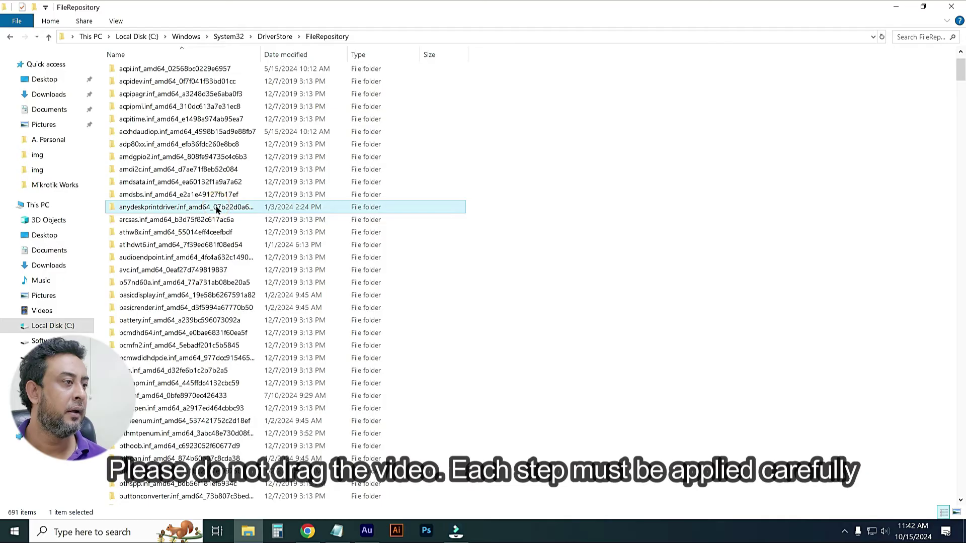
right_click(218, 208)
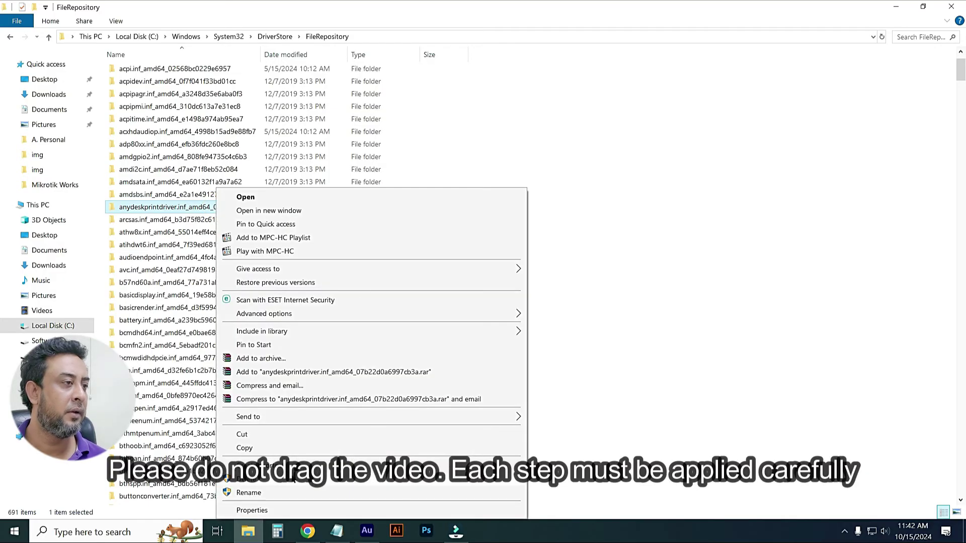
click(252, 481)
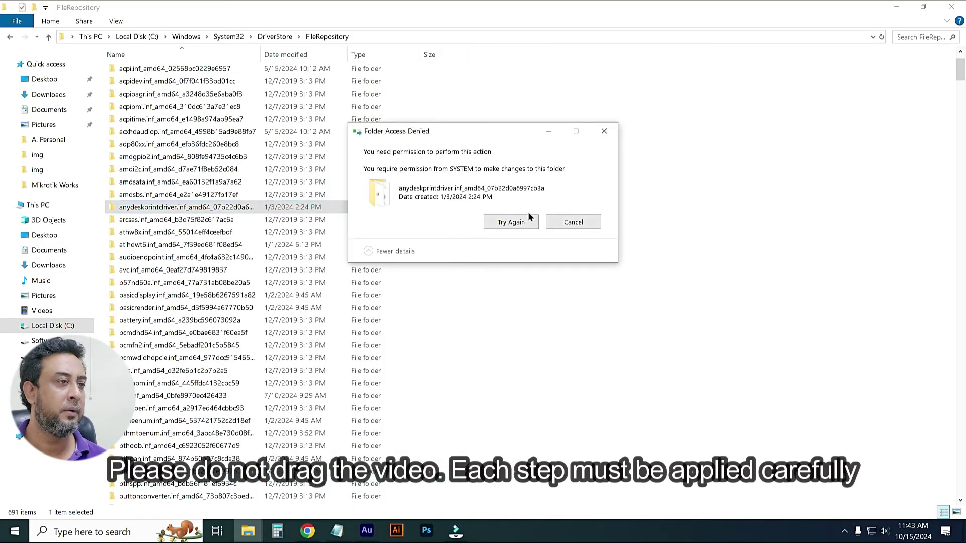
click(504, 223)
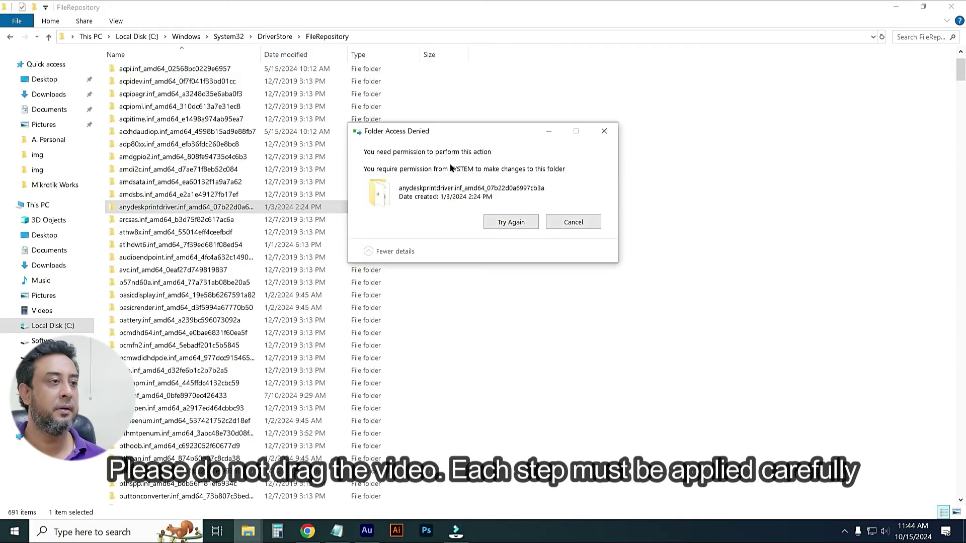
Retry the folder deletion once more, cancel it, and open the anydeskprintdriver.inf_amd64 folder's security properties
click(506, 222)
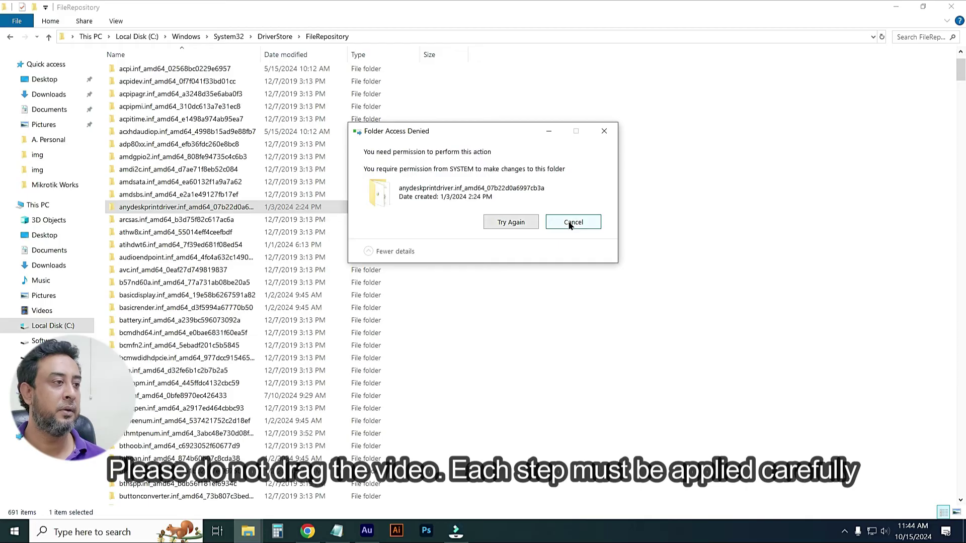
click(571, 223)
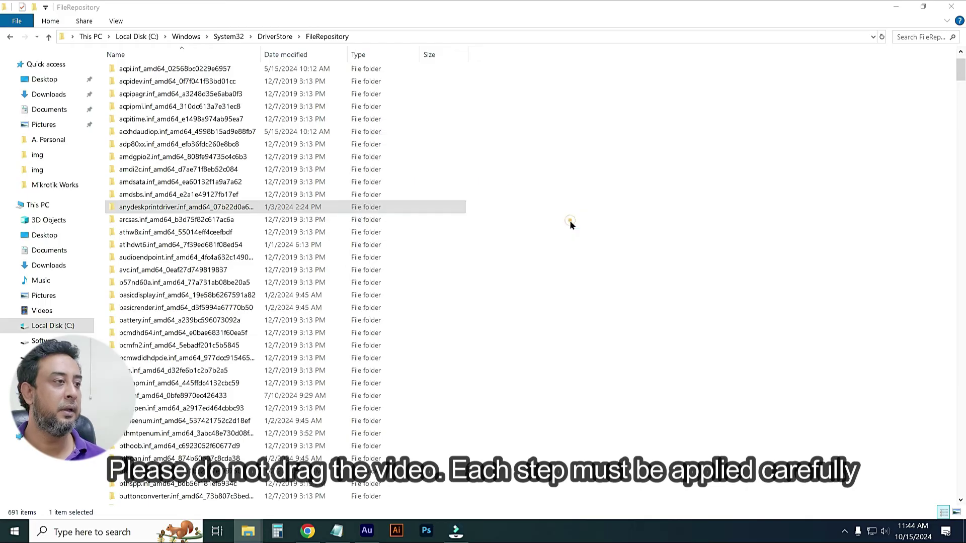
right_click(133, 211)
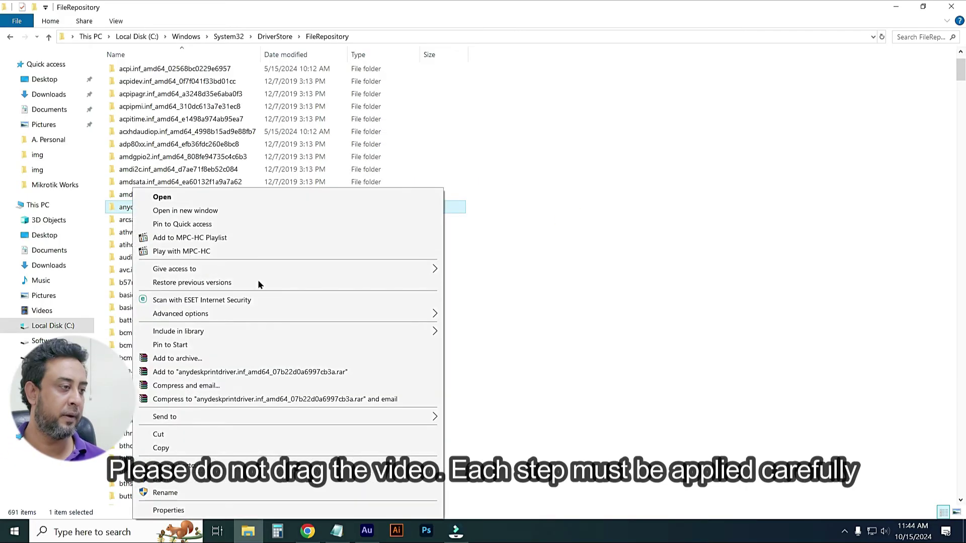
click(169, 510)
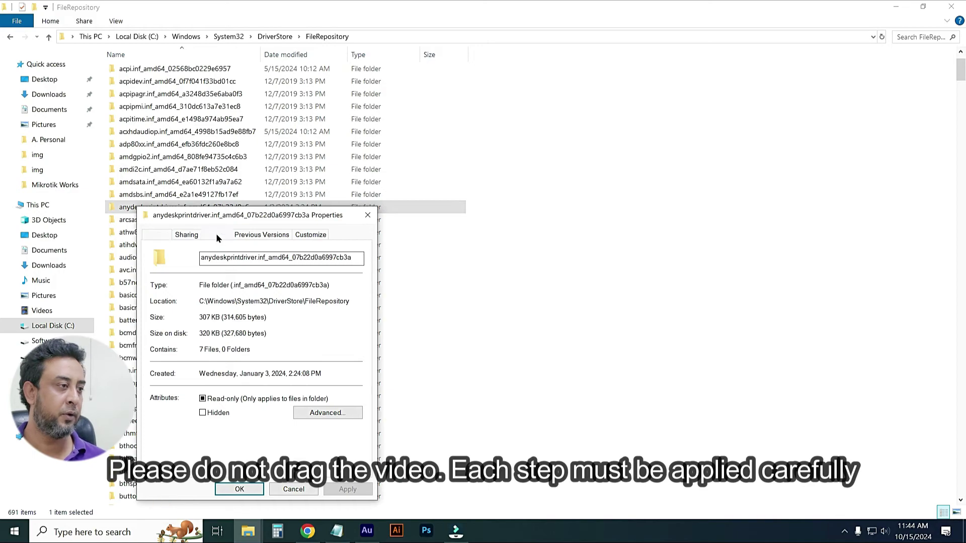
click(217, 235)
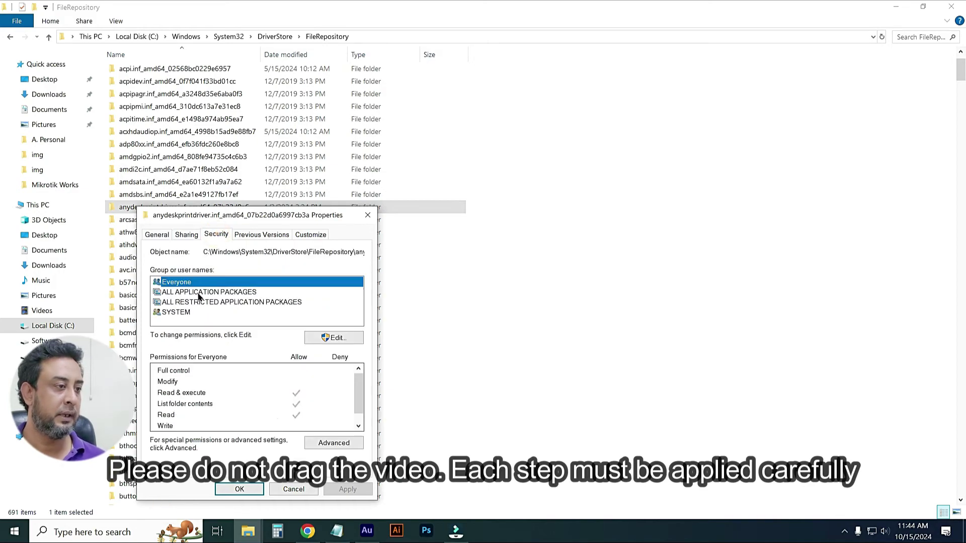
Check which permissions for Everyone can be edited on the anydeskprintdriver.inf_amd64 folder, leaving them as they are
click(332, 338)
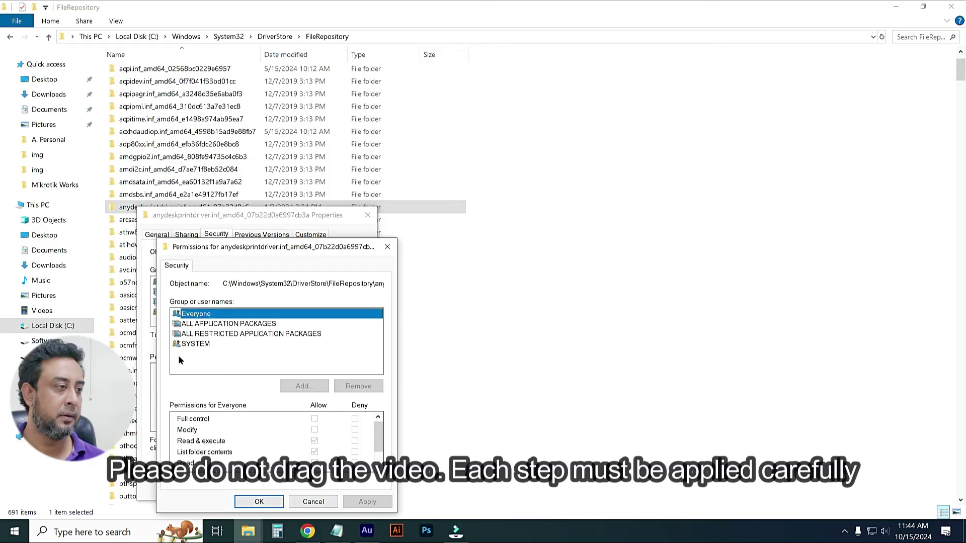
scroll(377, 438, down, 1)
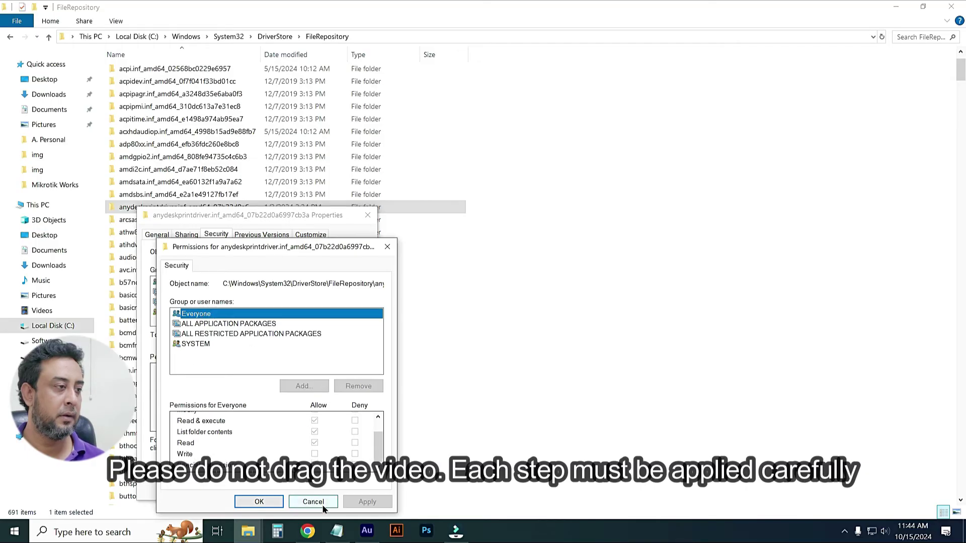
click(323, 503)
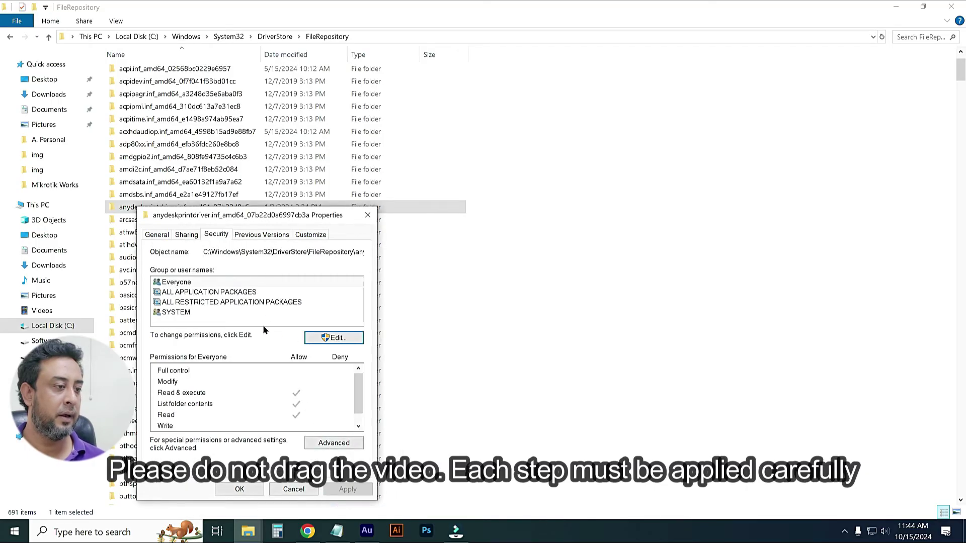
Choose Everyone as the owner of the anydeskprintdriver.inf_amd64 folder, picking it from a search of all users and groups
click(326, 443)
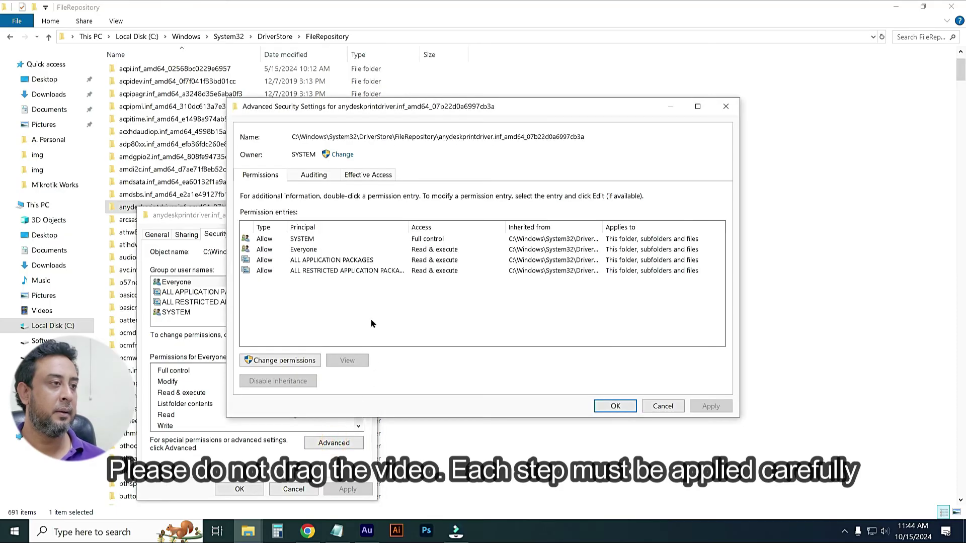
click(341, 155)
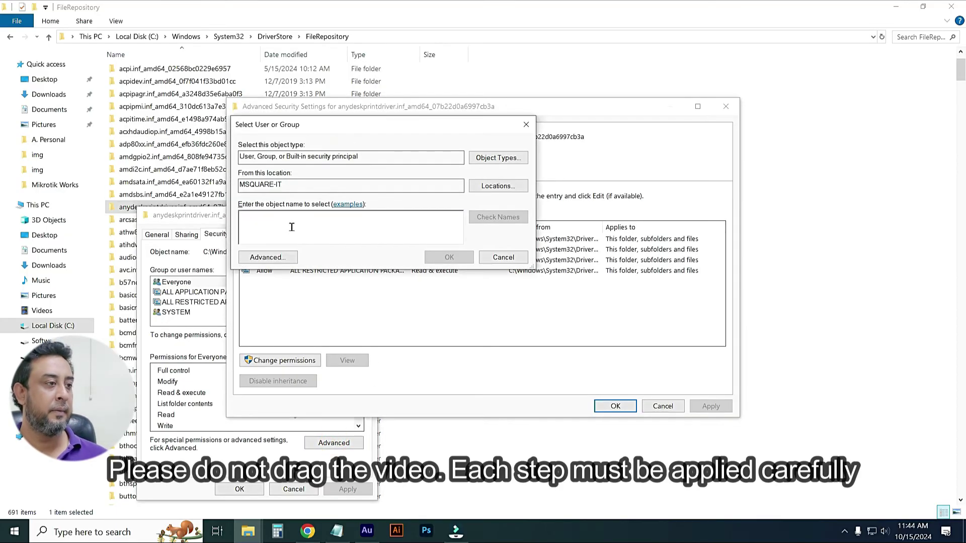
click(265, 257)
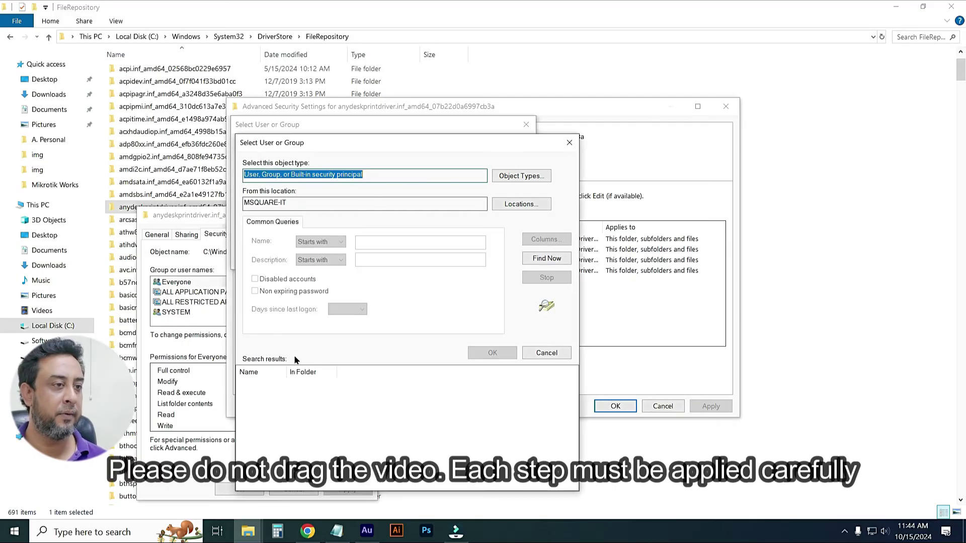
click(544, 260)
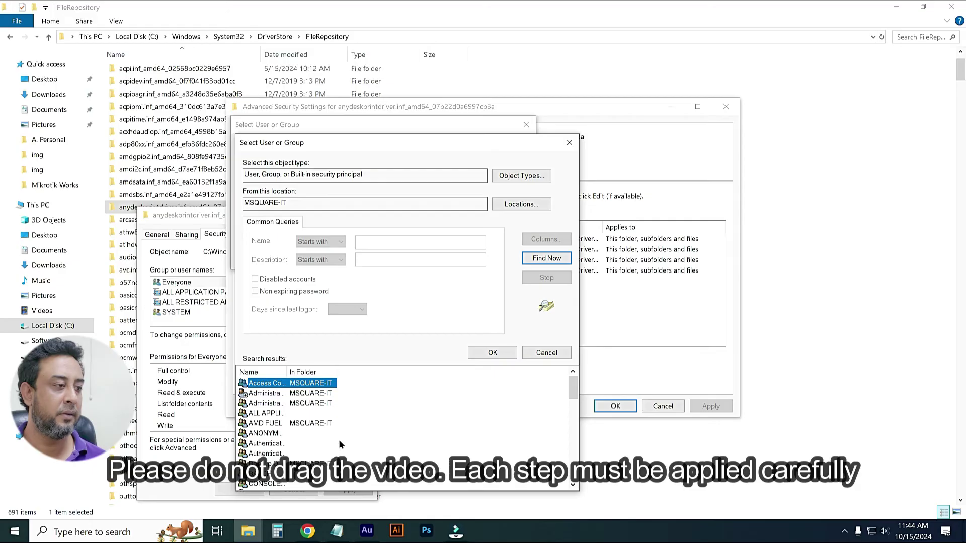
scroll(339, 444, down, 2)
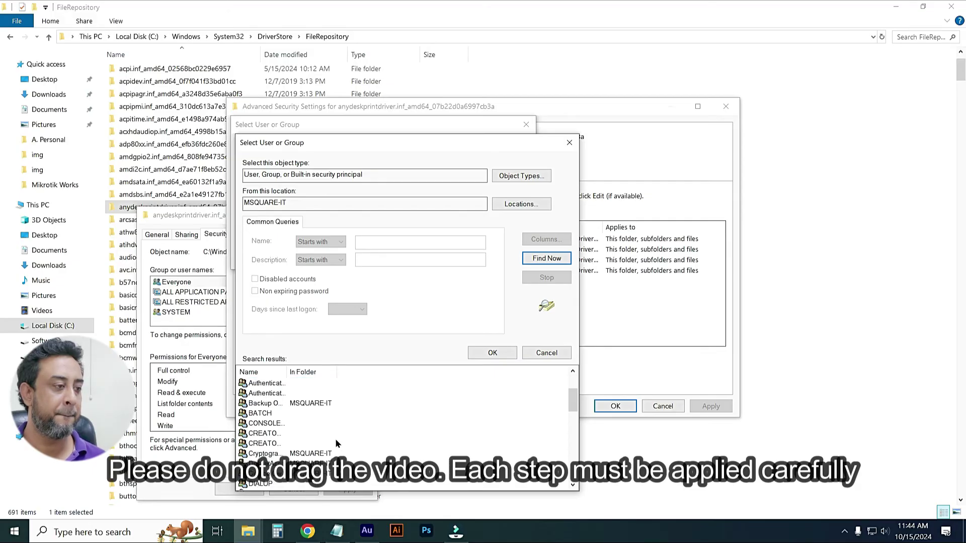
scroll(333, 427, down, 4)
click(276, 383)
click(269, 394)
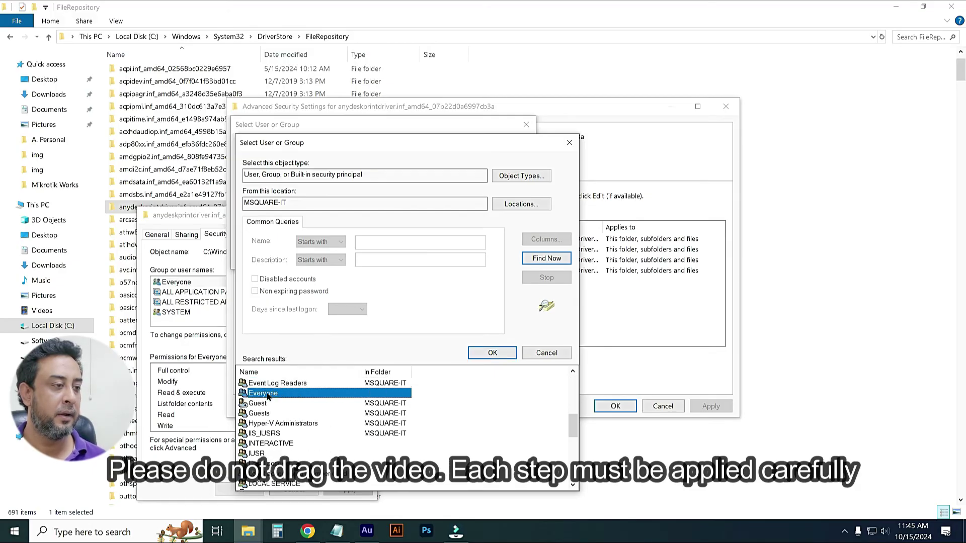
click(492, 353)
click(450, 258)
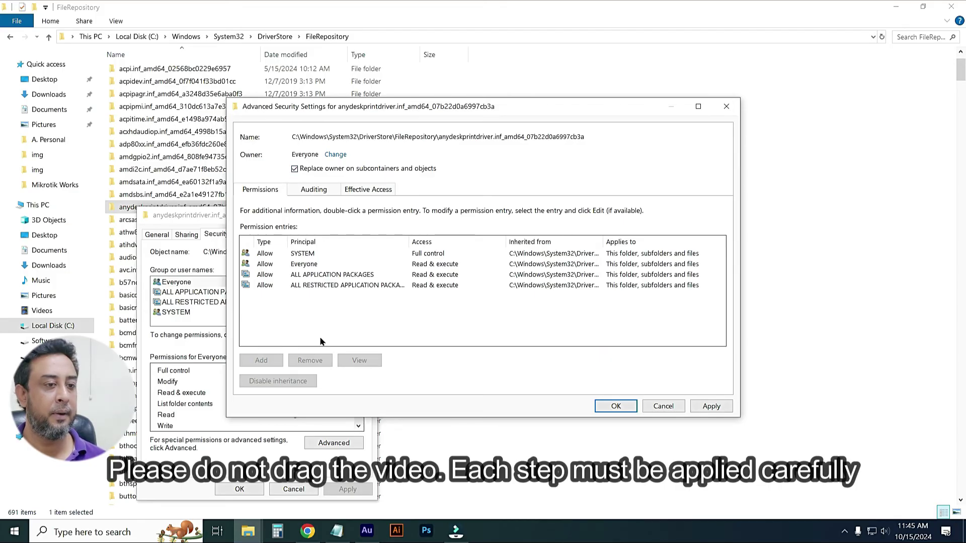
Apply the ownership change with the owner also replaced on subcontainers and objects, and close the advanced security settings
click(711, 406)
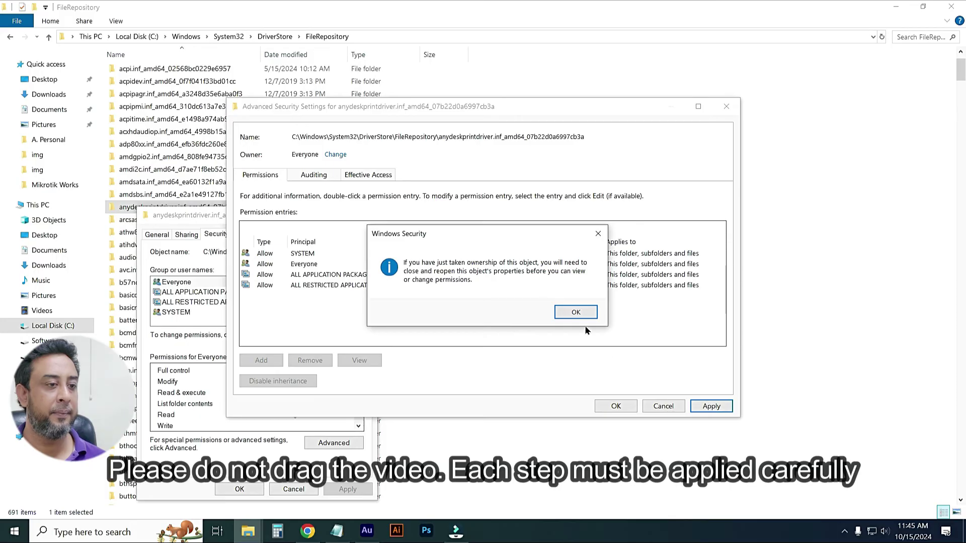
click(574, 313)
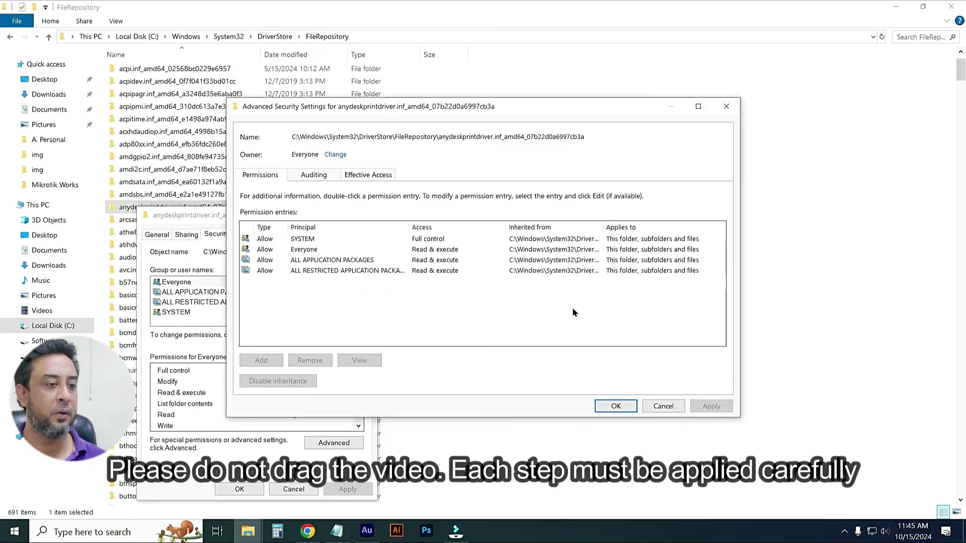
click(605, 410)
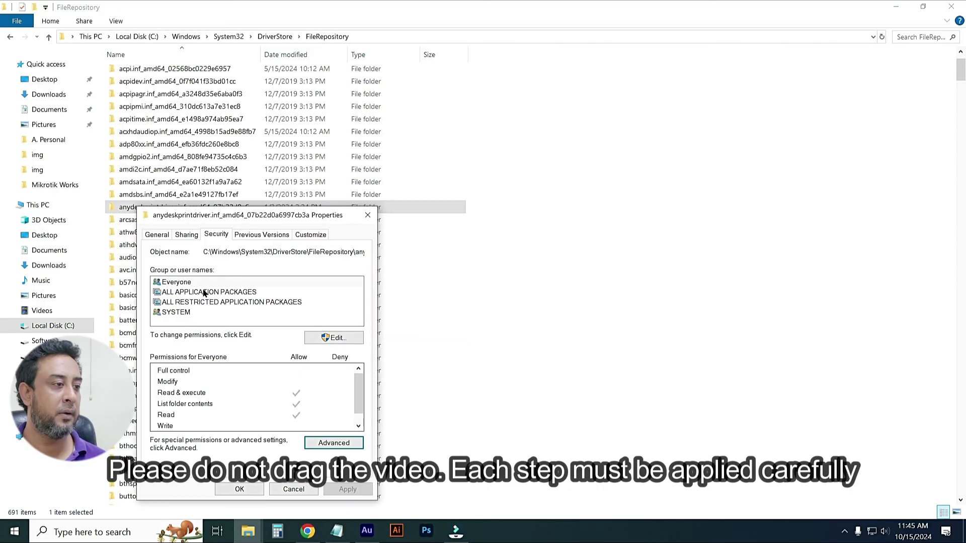
Allow Everyone full control of the anydeskprintdriver.inf_amd64 folder, accept the system folder permission change, and close its properties
click(187, 284)
click(187, 283)
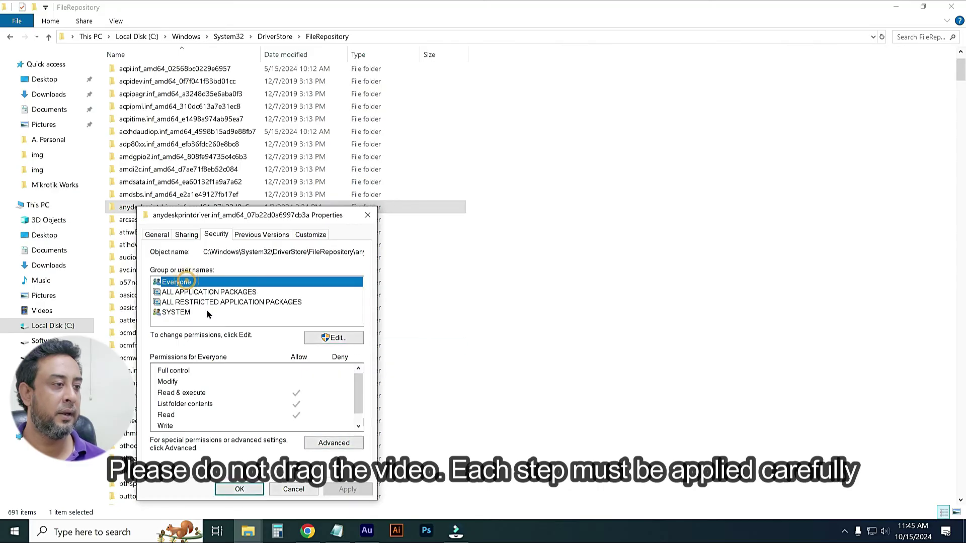
click(332, 338)
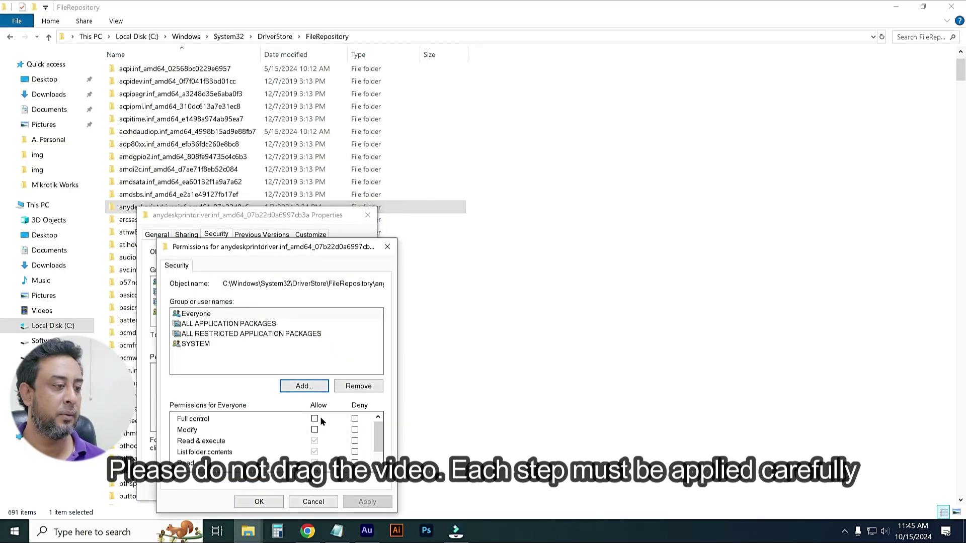
click(314, 418)
scroll(332, 450, down, 1)
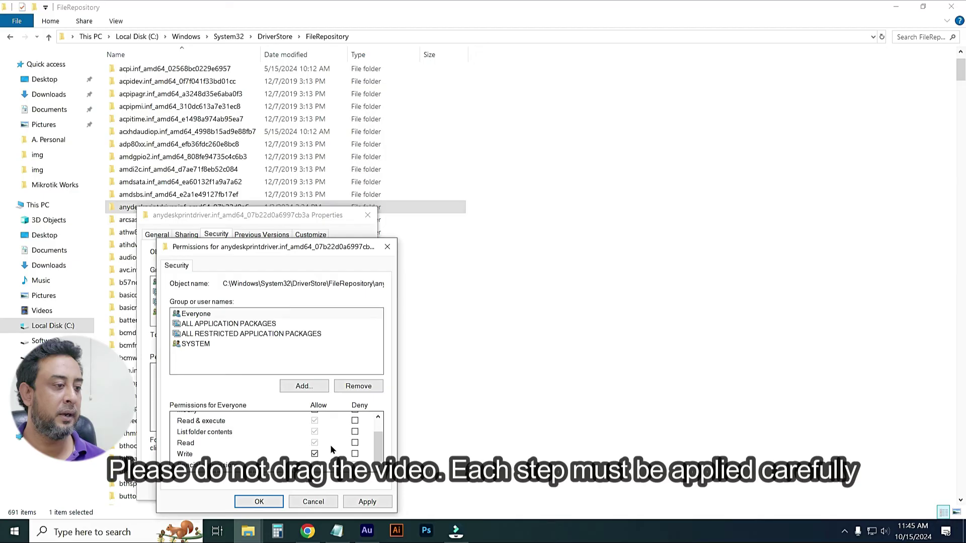
click(367, 503)
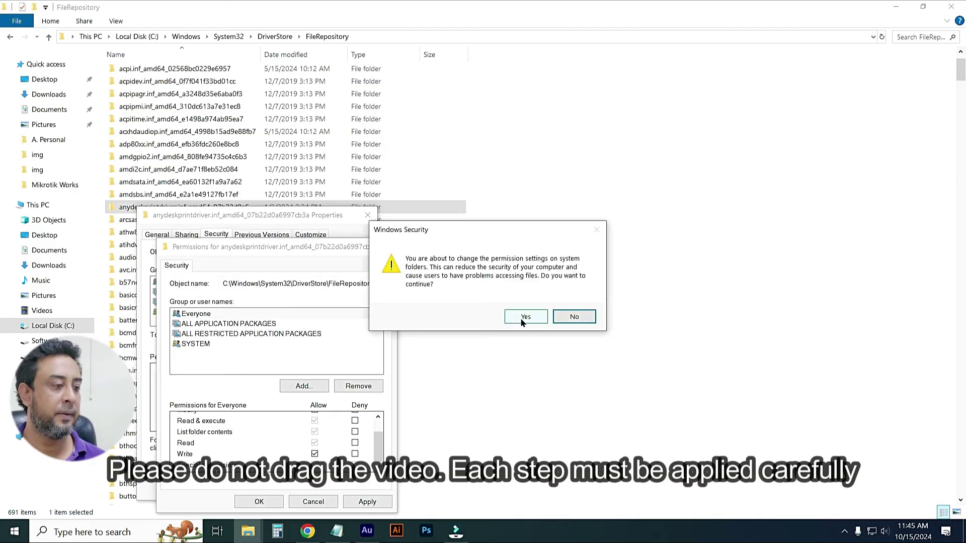
click(524, 319)
click(258, 501)
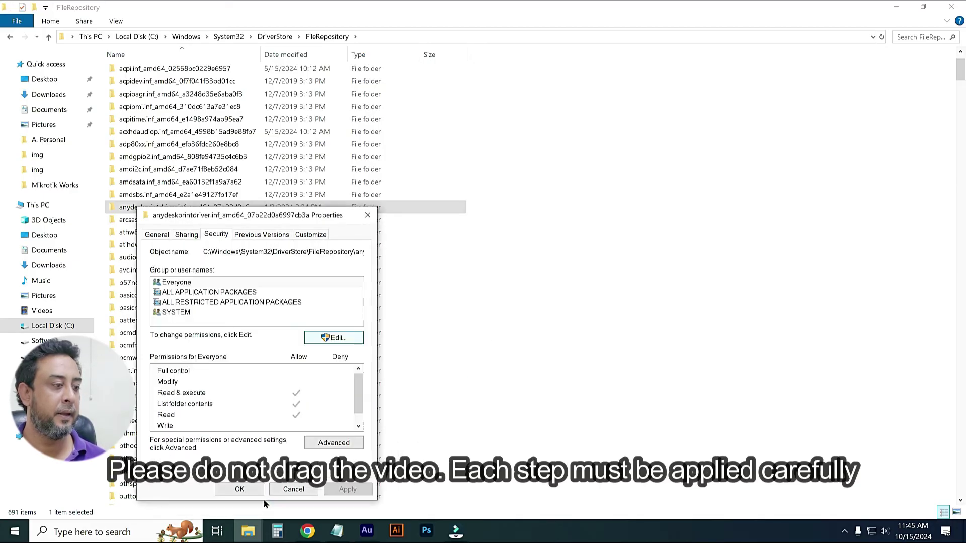
click(240, 489)
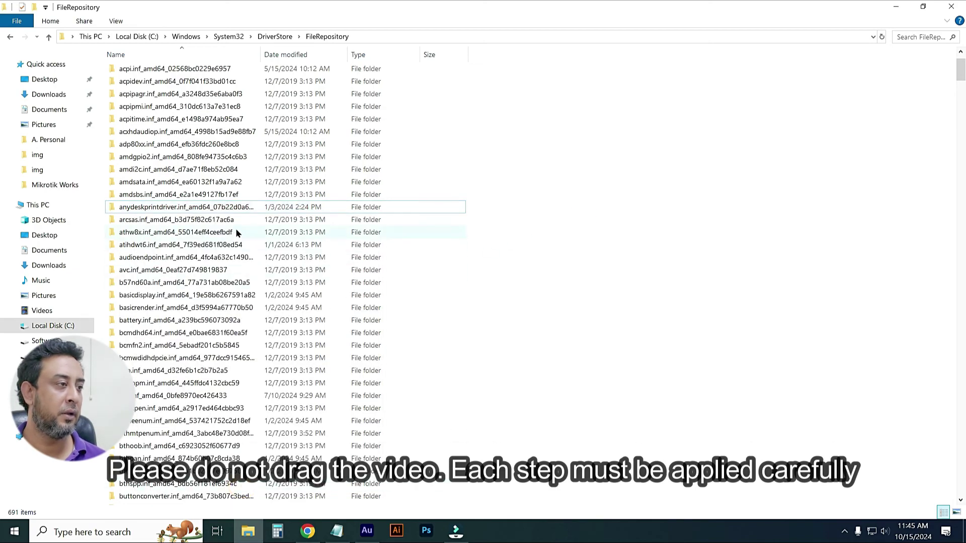
Delete the anydeskprintdriver.inf_amd64 folder from FileRepository
click(172, 206)
right_click(162, 210)
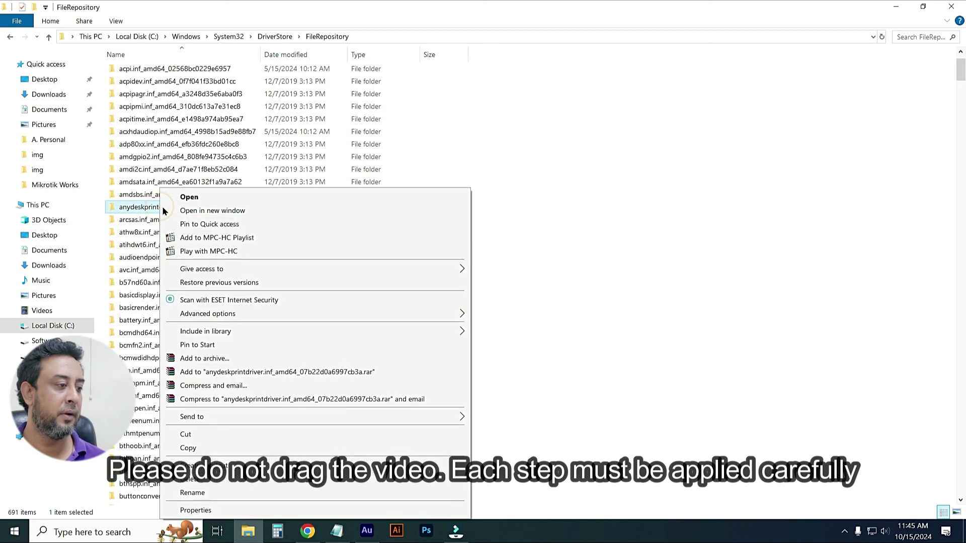
click(188, 481)
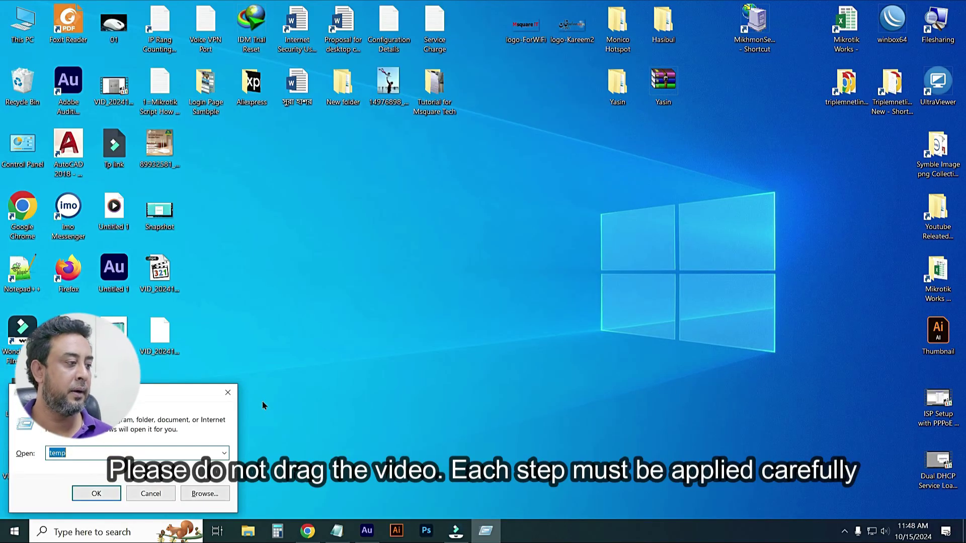
Open the user's temporary files folder by running %temp%
text(%)
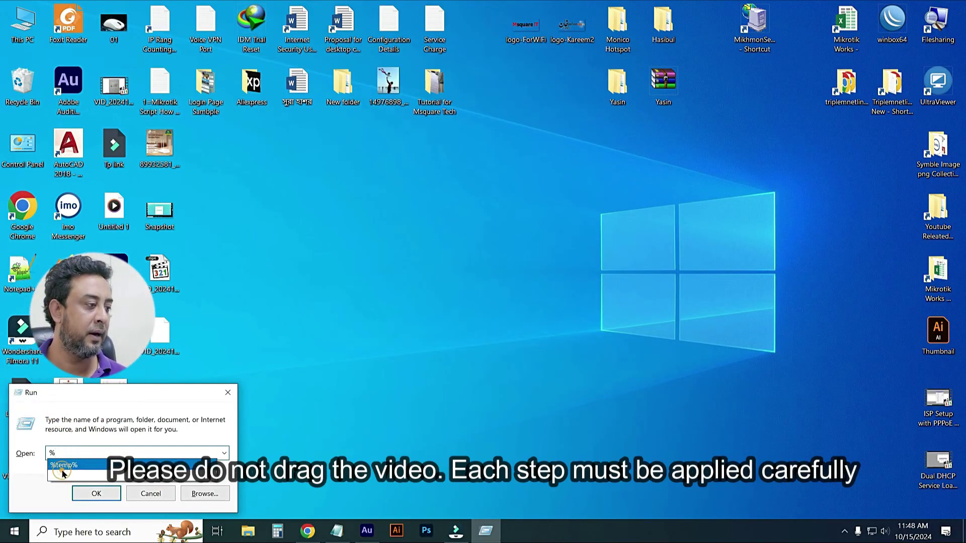
click(64, 468)
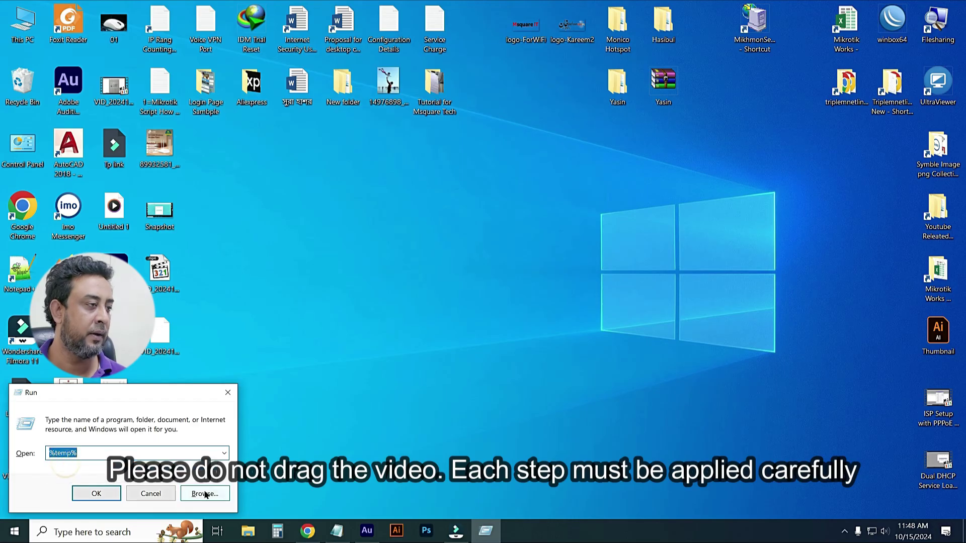
click(98, 493)
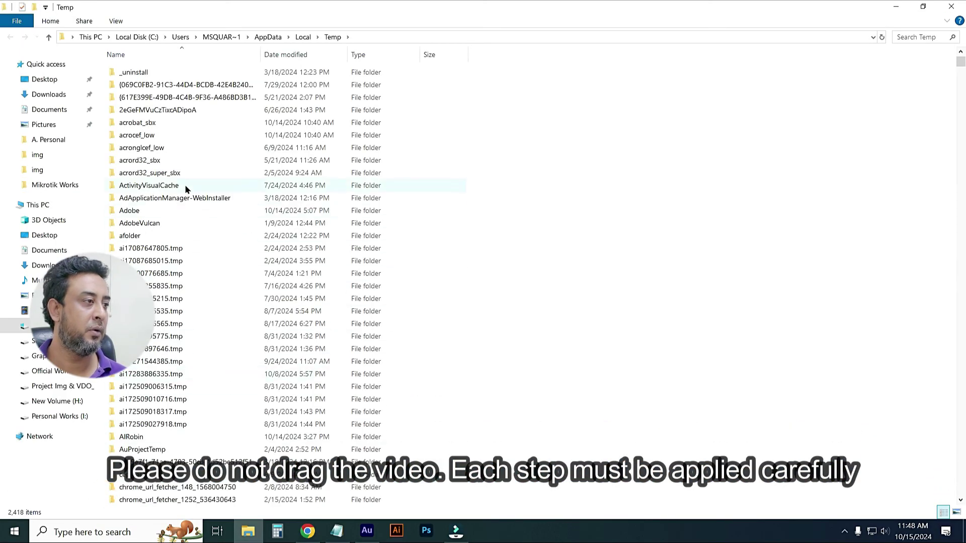
Select everything in the Temp folder and permanently delete it
click(147, 111)
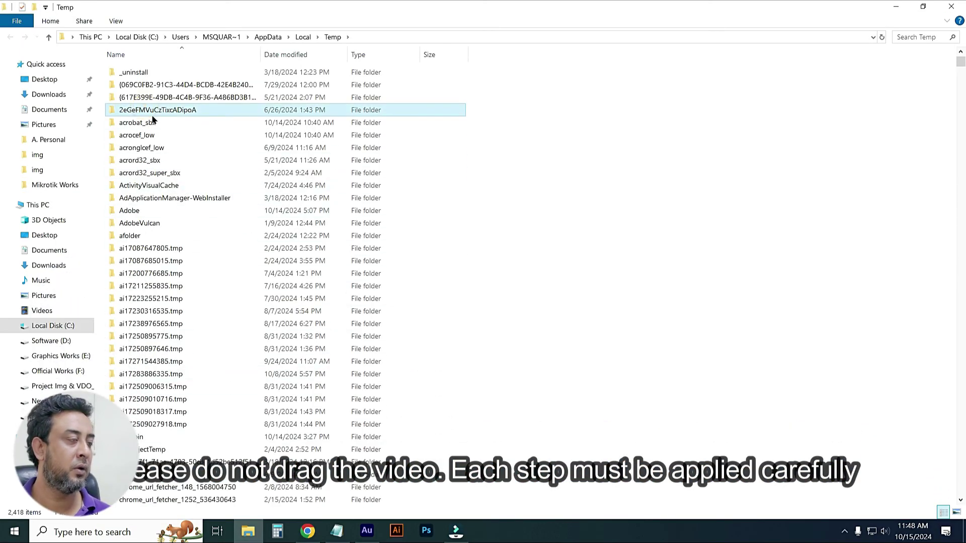
key(ctrl+a)
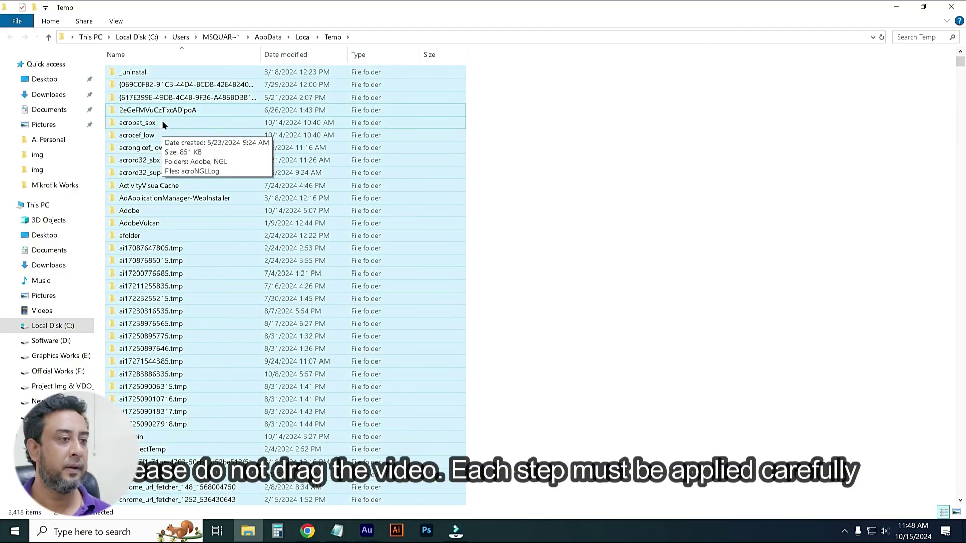
key(shift+Delete)
click(518, 277)
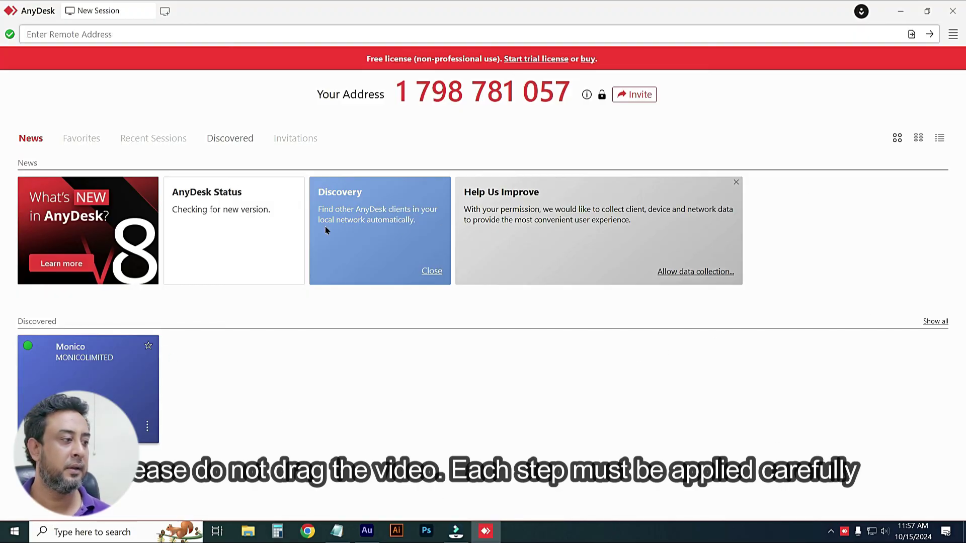
Switch to AnyDesk and request a remote session with the discovered Monico computer
click(84, 376)
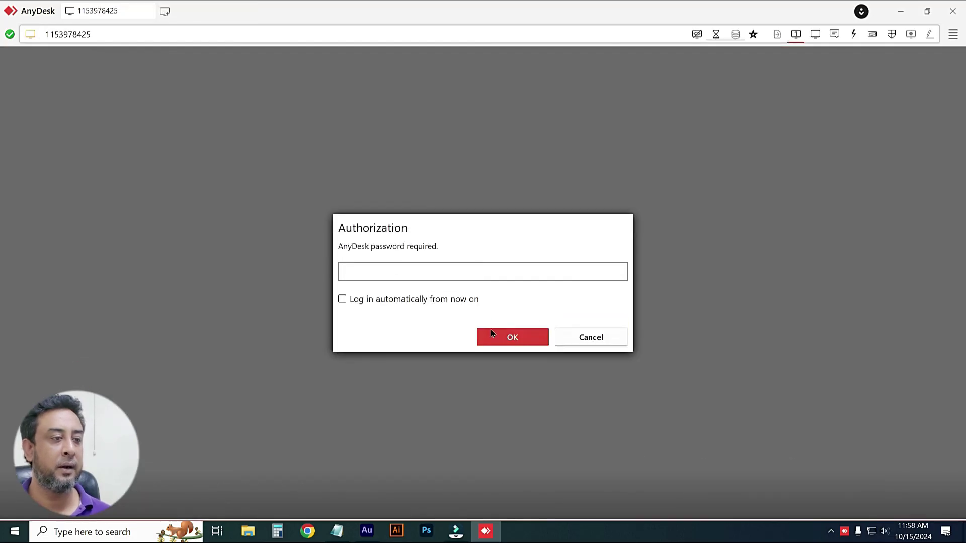